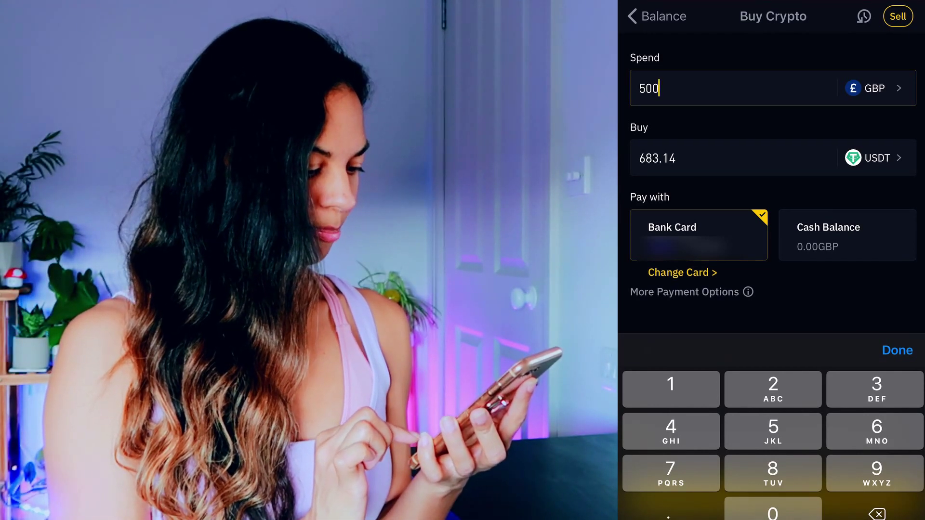
# Set the amount to spend on USDT to 550 GBP and keep the terms of use agreement accepted.
pyautogui.press('BackSpace')
pyautogui.press('BackSpace')
pyautogui.write('50')
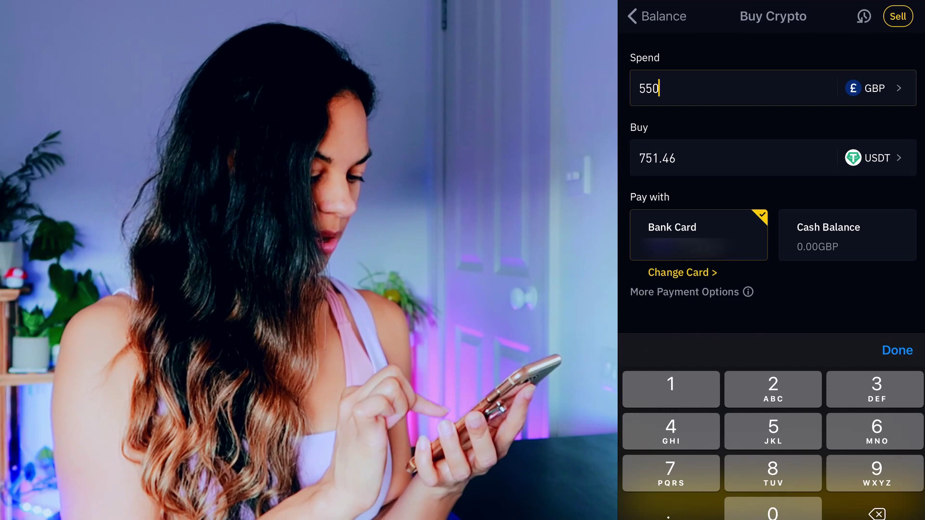
pyautogui.press('Return')
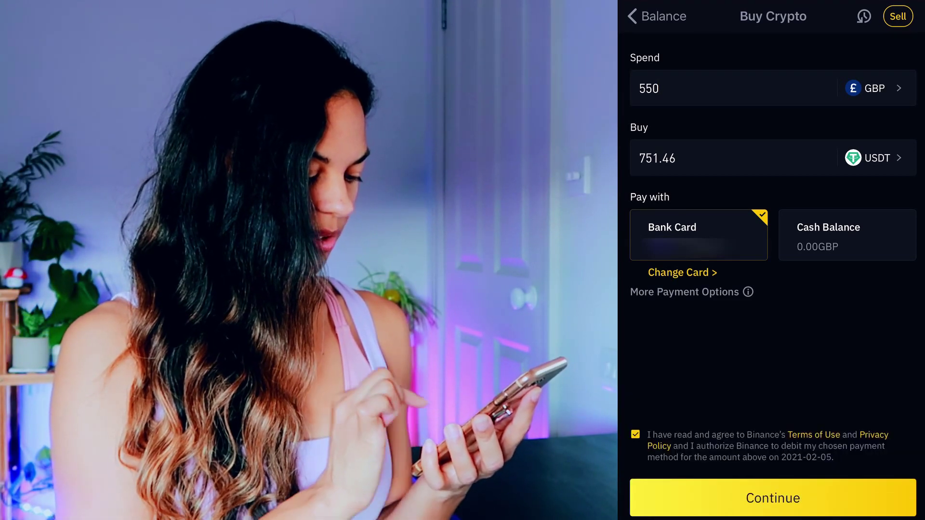
pyautogui.click(636, 434)
pyautogui.click(636, 434)
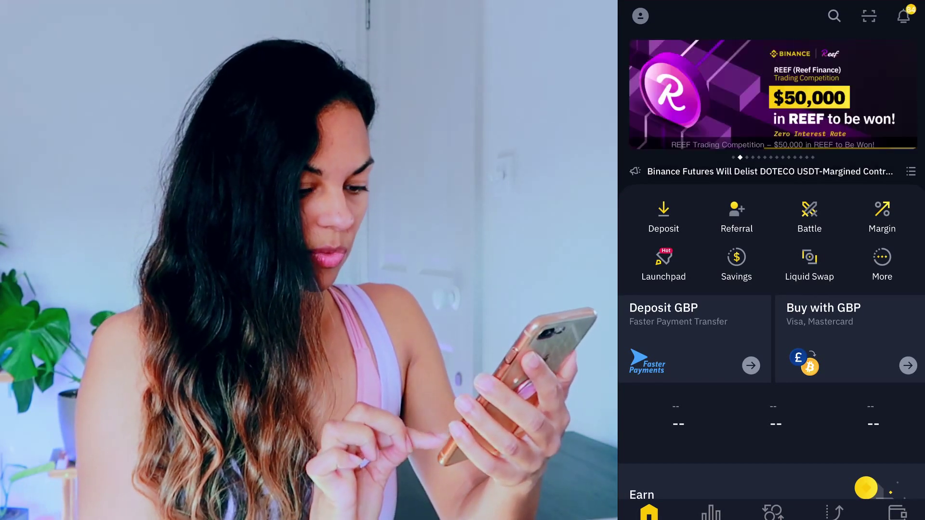
# Find TetherUS (USDT) among the coins in the spot wallet and view its details.
pyautogui.click(897, 512)
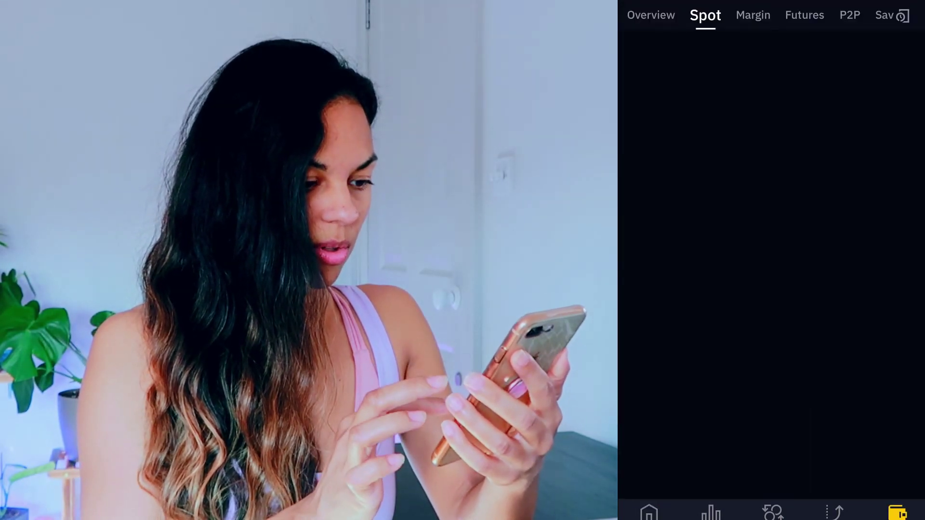
pyautogui.scroll(-15, 771, 265)
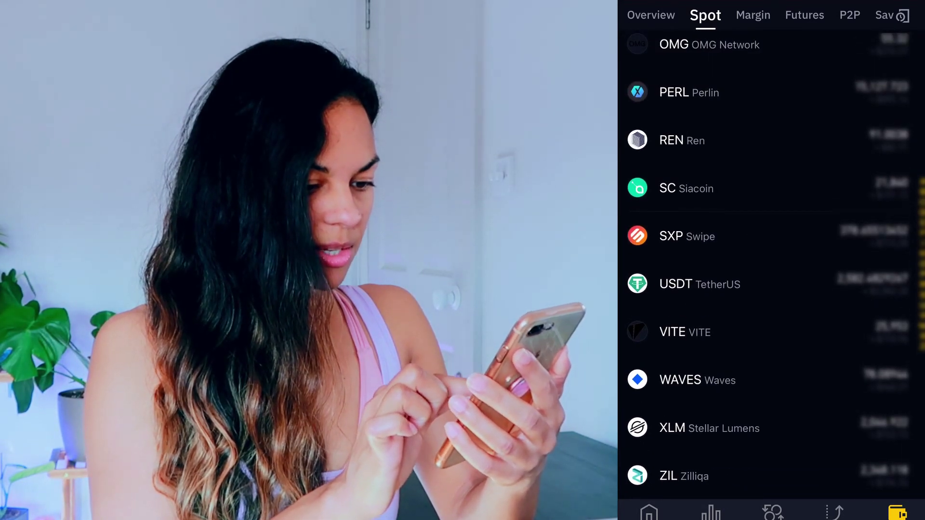
pyautogui.click(700, 284)
pyautogui.moveTo(771, 193); pyautogui.dragTo(771, 275)
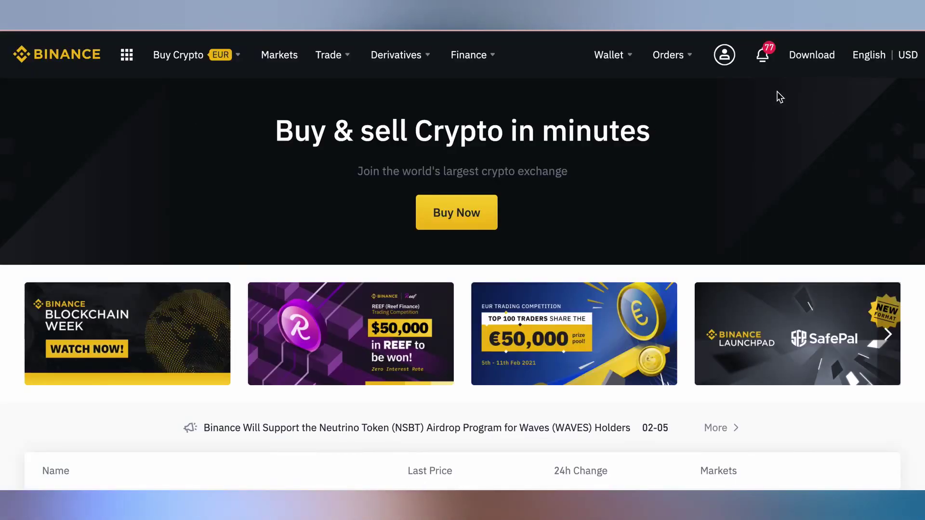
# Open the account's API management on the Binance website and create an API key labelled Bitsgap 2.
pyautogui.moveTo(727, 61)
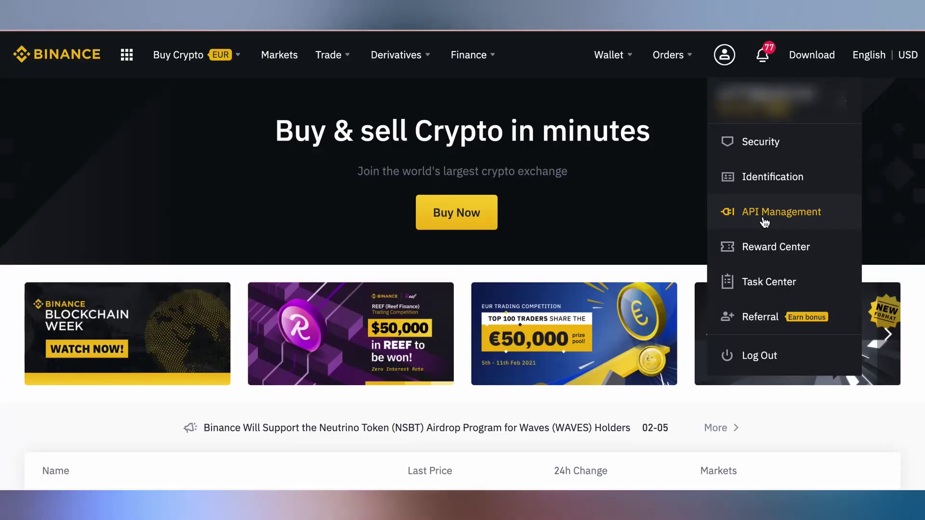
pyautogui.click(765, 217)
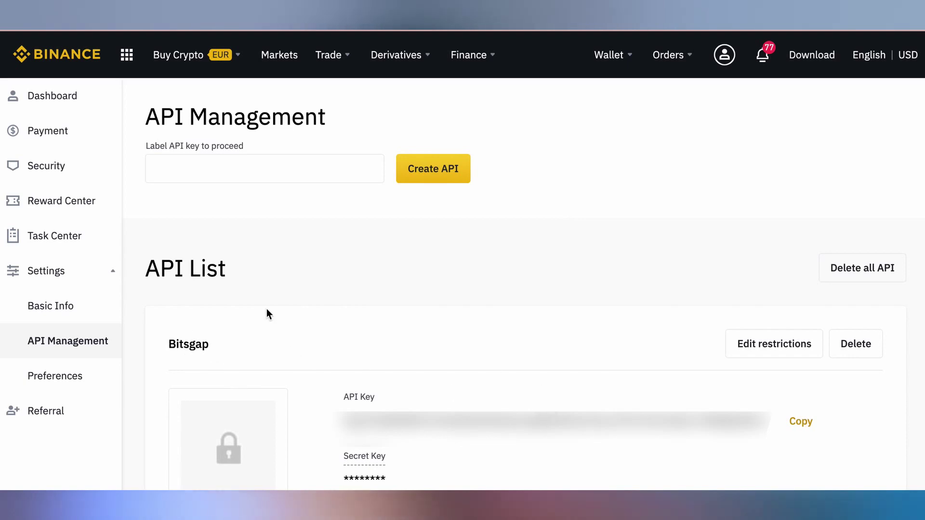
pyautogui.click(279, 172)
pyautogui.click(440, 178)
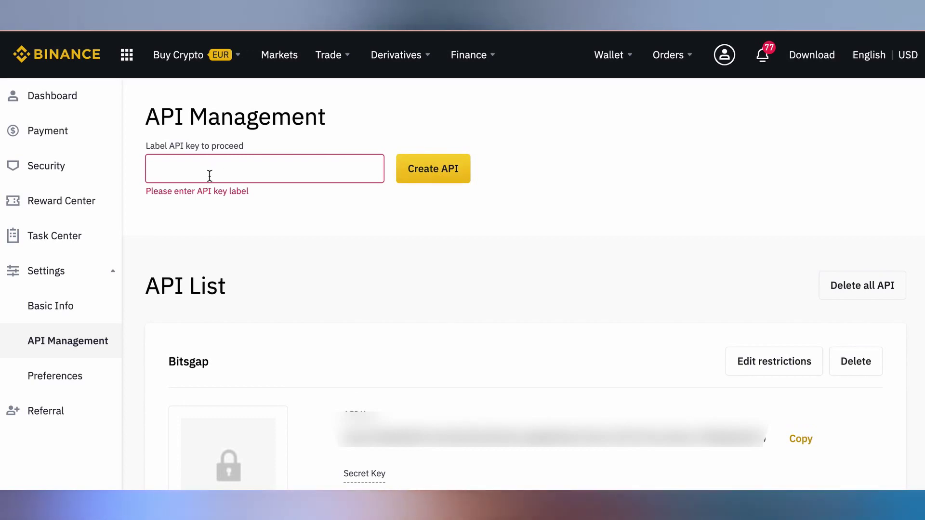
pyautogui.write('Bits')
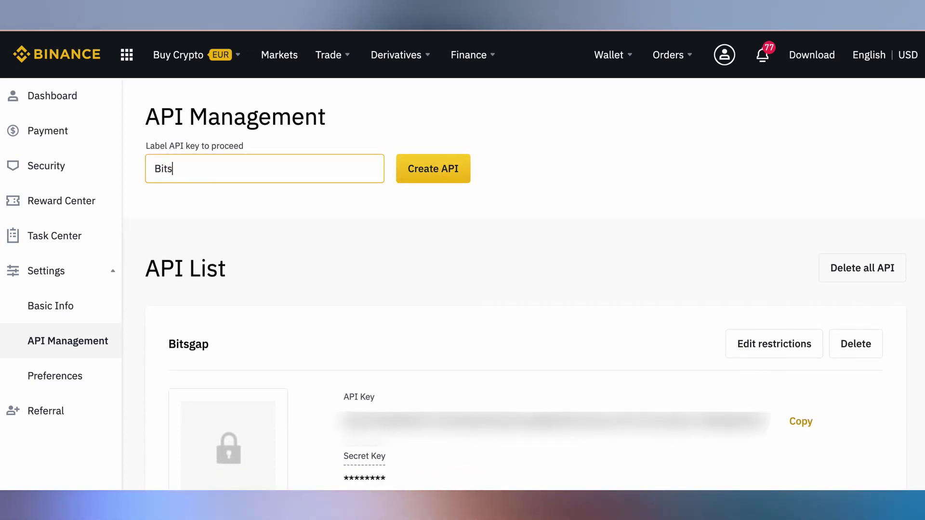
pyautogui.write('gap')
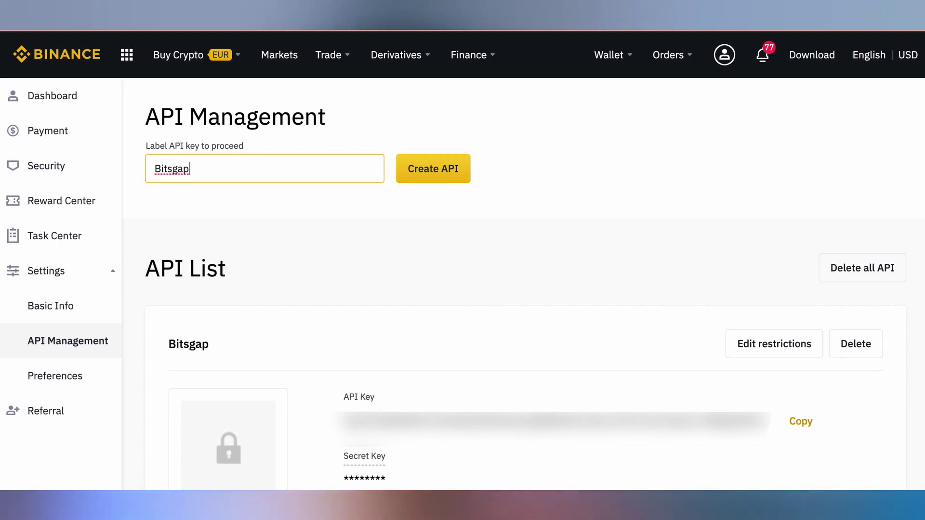
pyautogui.write(' 2')
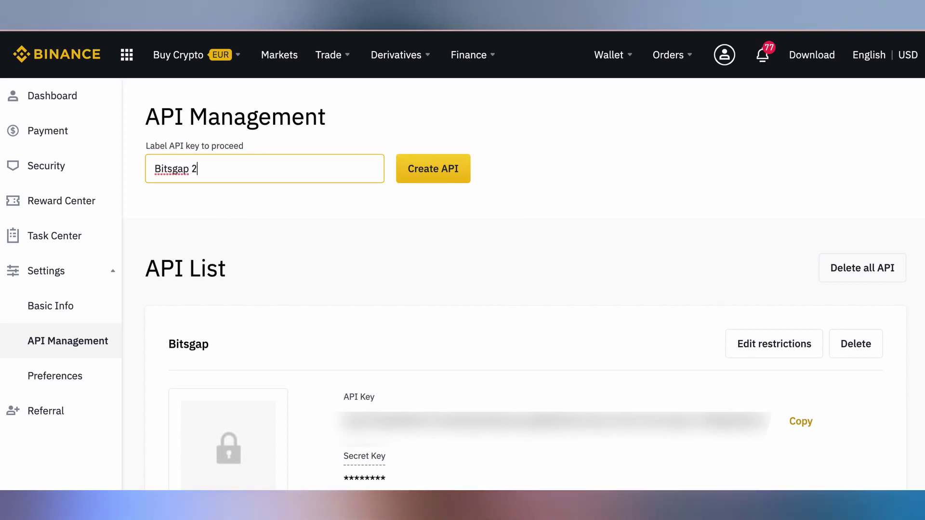
pyautogui.click(441, 179)
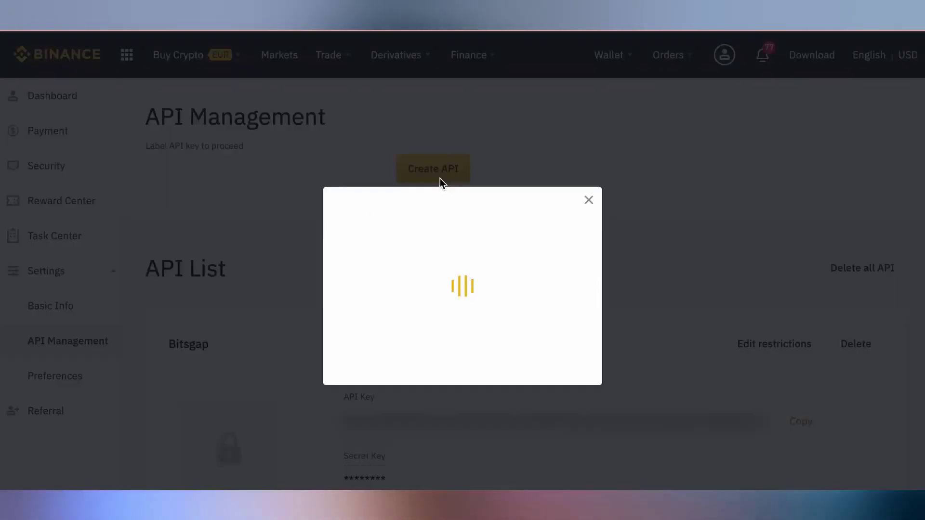
# Examine the Bitsgap 2 entry's API key, secret key, API restrictions and IP access settings.
pyautogui.scroll(-4, 577, 376)
pyautogui.scroll(-1, 578, 375)
pyautogui.scroll(1, 577, 374)
pyautogui.scroll(-1, 577, 374)
pyautogui.scroll(1, 577, 375)
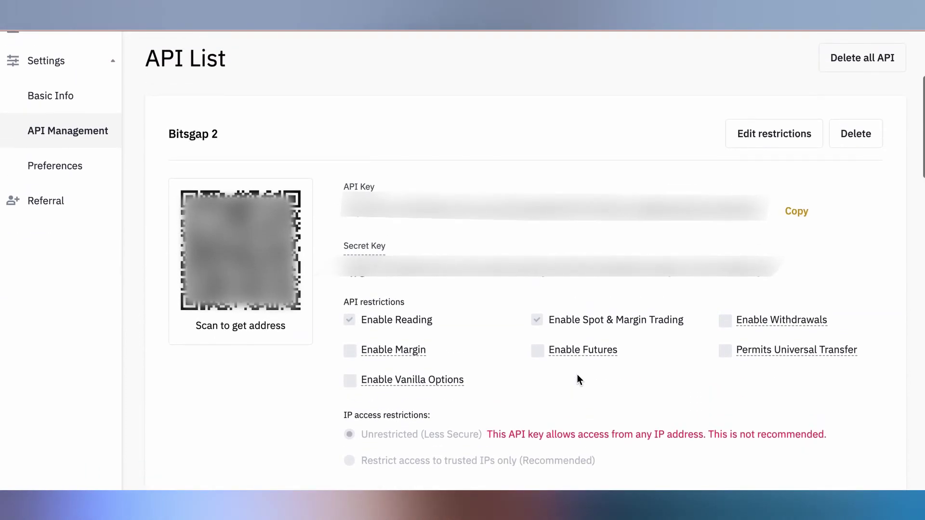
pyautogui.scroll(-2, 683, 376)
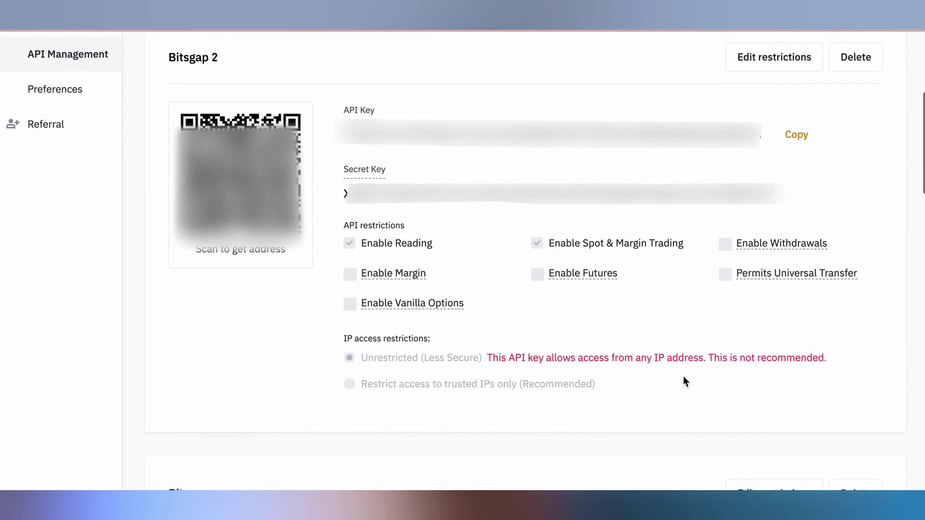
pyautogui.scroll(1, 683, 377)
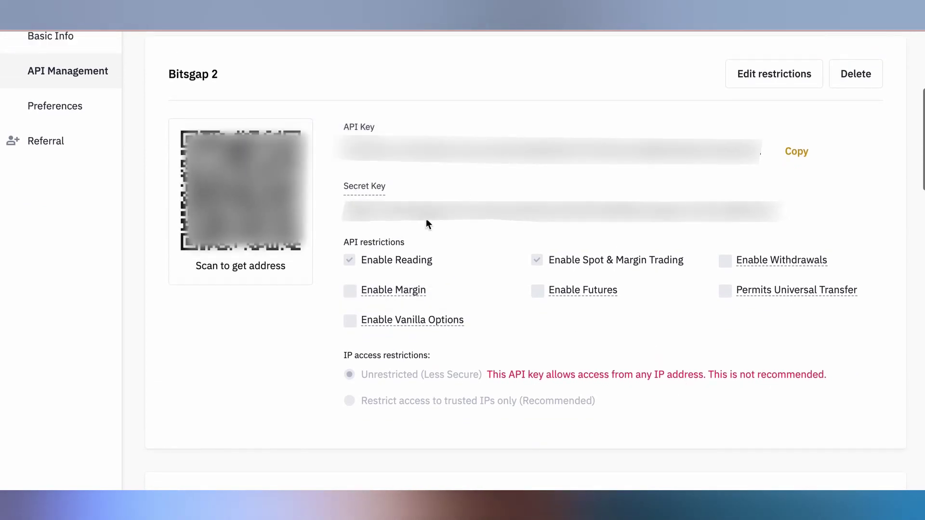
pyautogui.scroll(1, 426, 219)
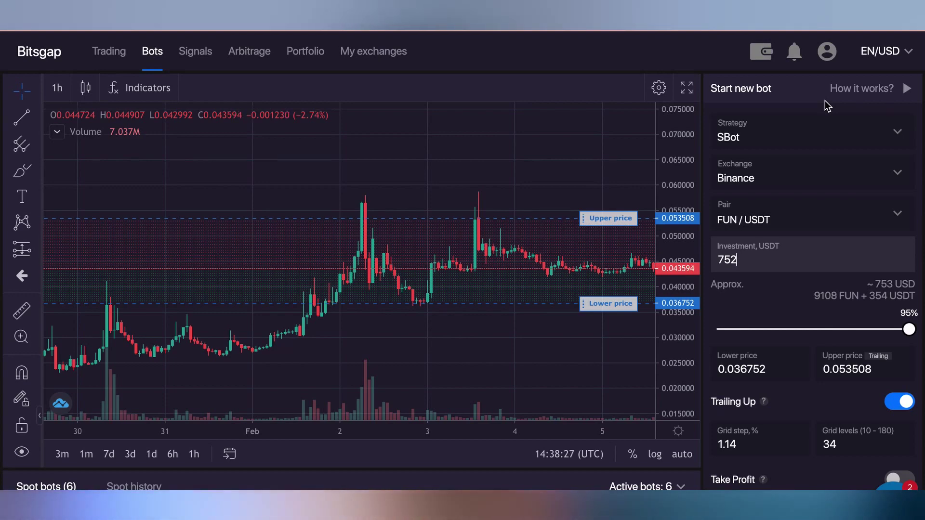
# Switch to Bitsgap's connected exchanges and start connecting a new exchange, choosing Binance US.
pyautogui.click(376, 53)
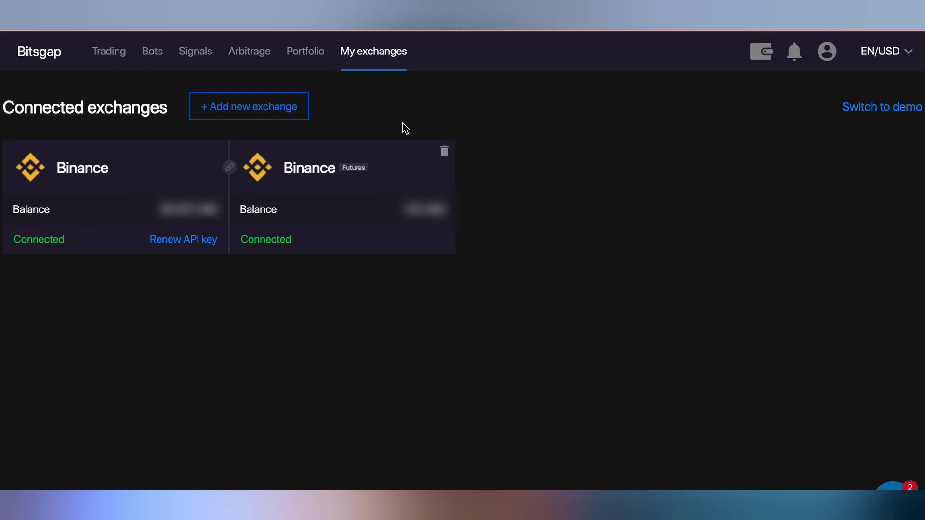
pyautogui.click(216, 114)
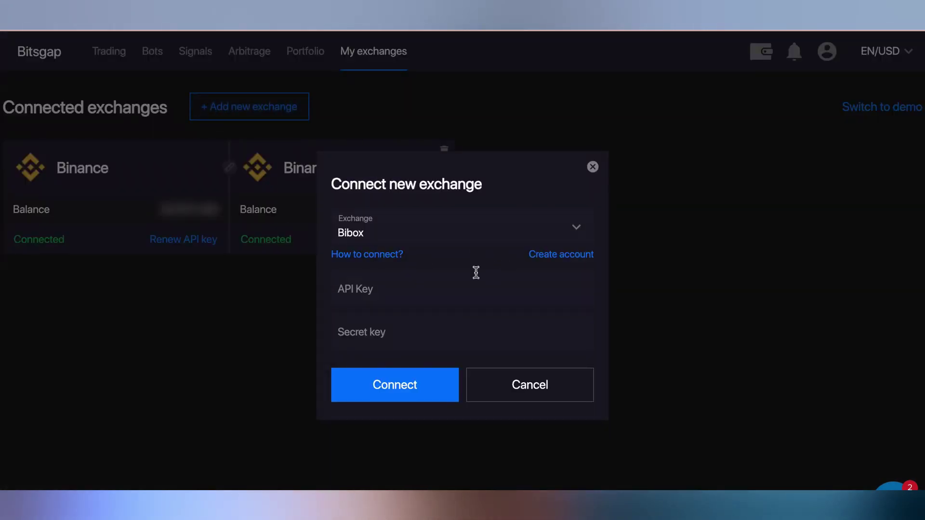
pyautogui.click(573, 230)
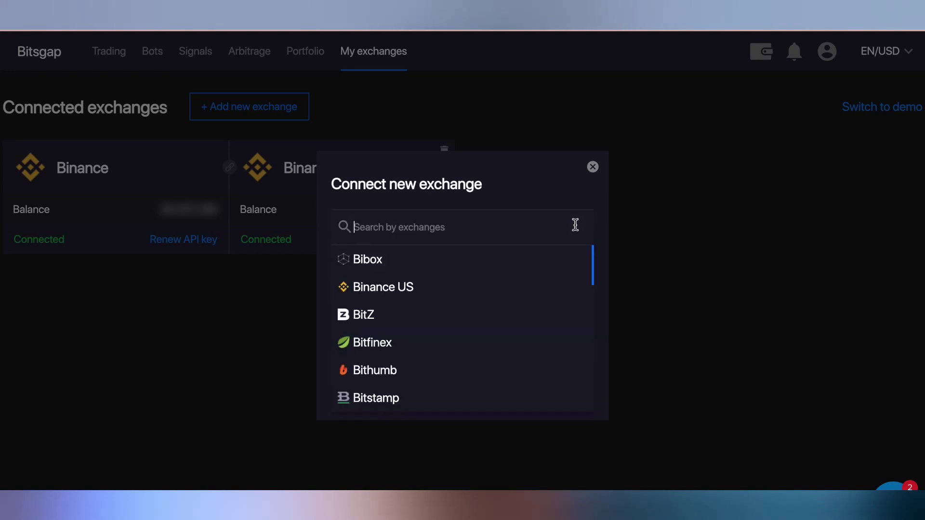
pyautogui.scroll(-5, 423, 373)
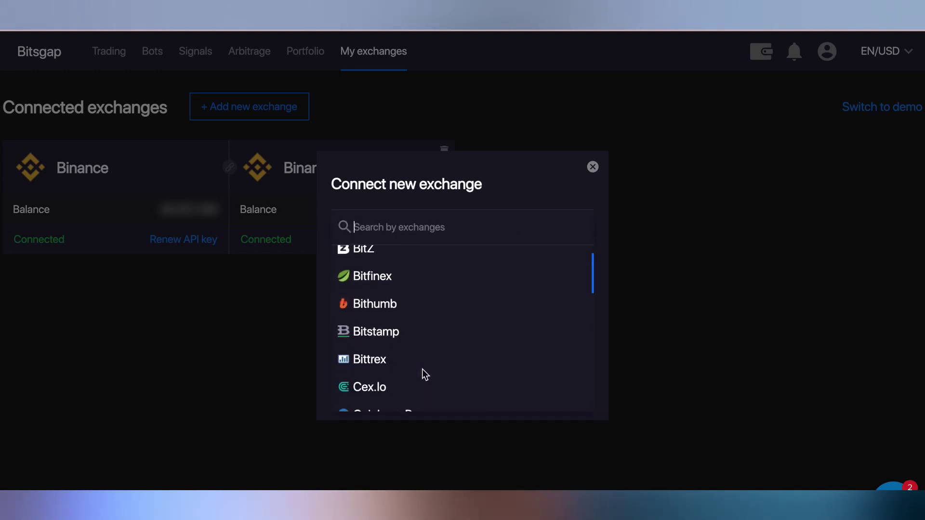
pyautogui.scroll(-5, 424, 374)
pyautogui.scroll(10, 424, 374)
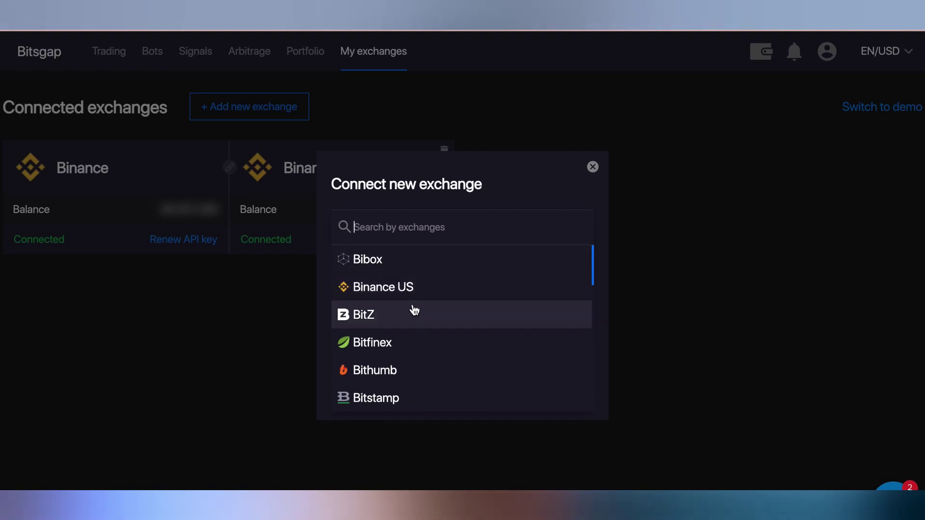
pyautogui.click(407, 291)
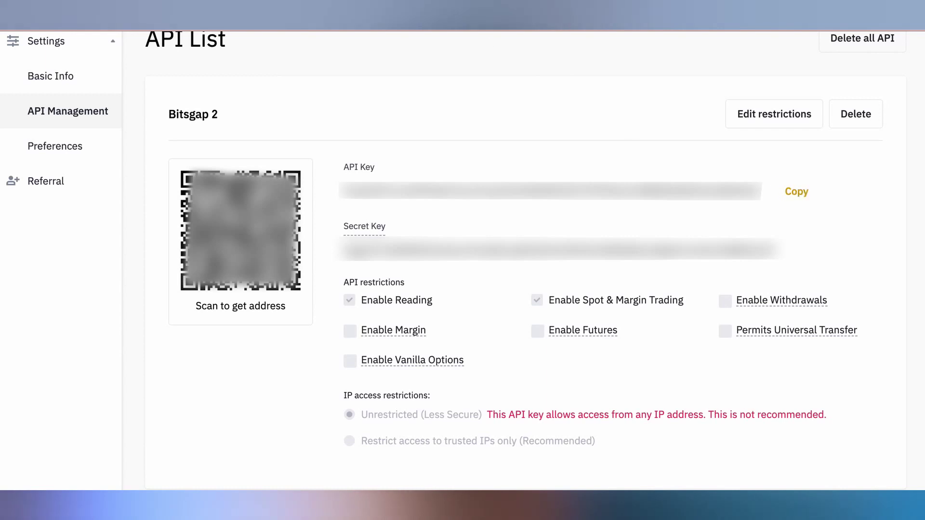
# Copy the Bitsgap 2 API key from Binance into the API key field of Bitsgap's new connection and dismiss the dialog.
pyautogui.click(797, 193)
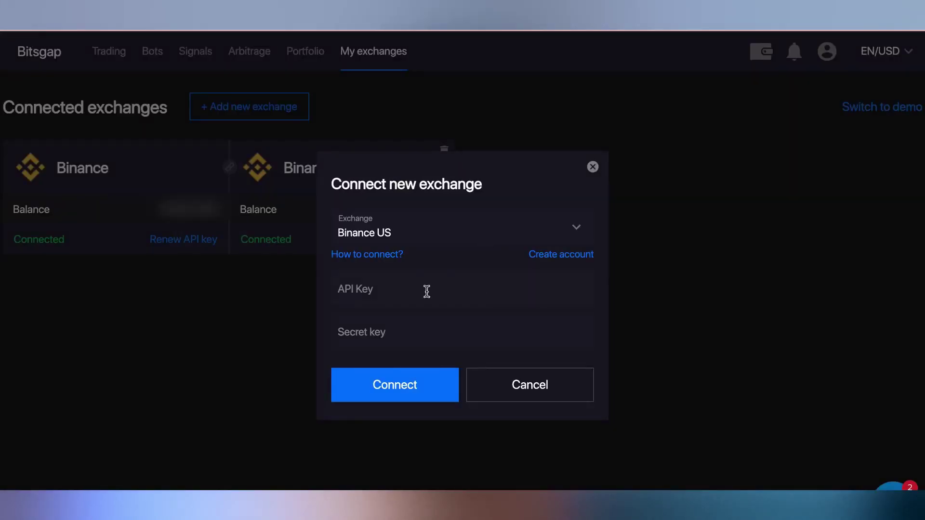
pyautogui.click(369, 288)
pyautogui.hotkey('ctrl', 'v')
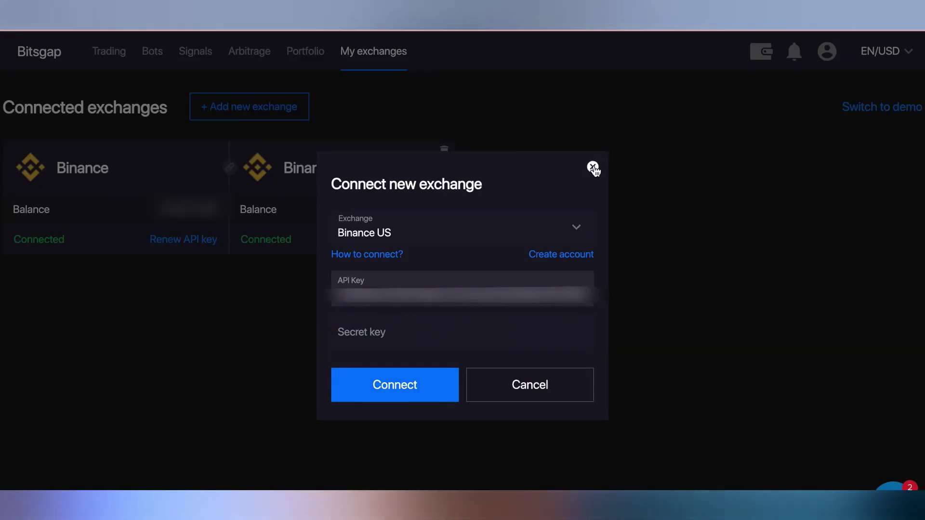
pyautogui.click(593, 168)
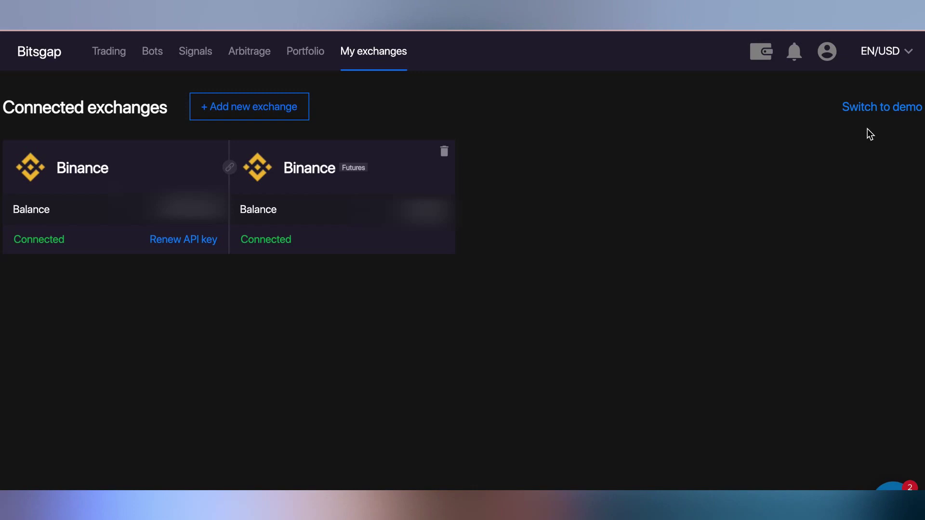
# View the exchanges available in Bitsgap's demo mode and return to live mode.
pyautogui.click(872, 108)
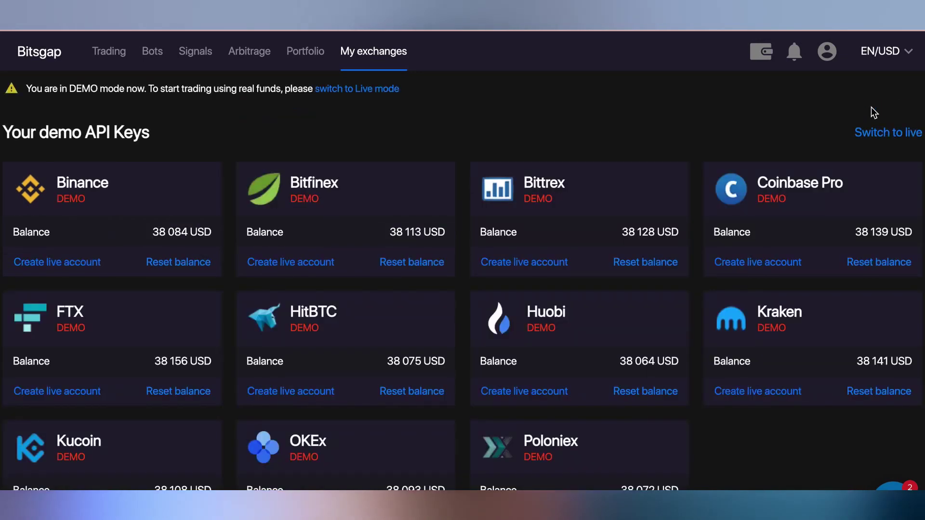
pyautogui.scroll(-1, 517, 245)
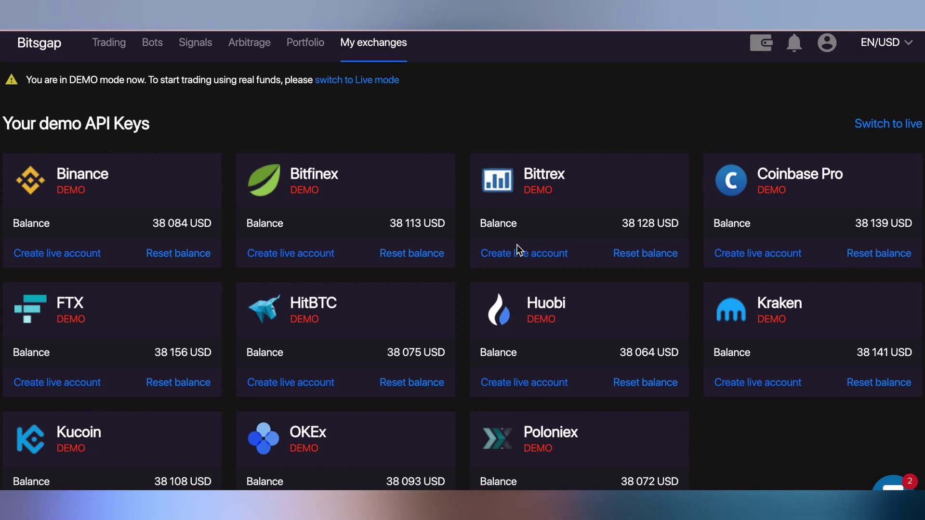
pyautogui.scroll(1, 517, 245)
pyautogui.click(900, 131)
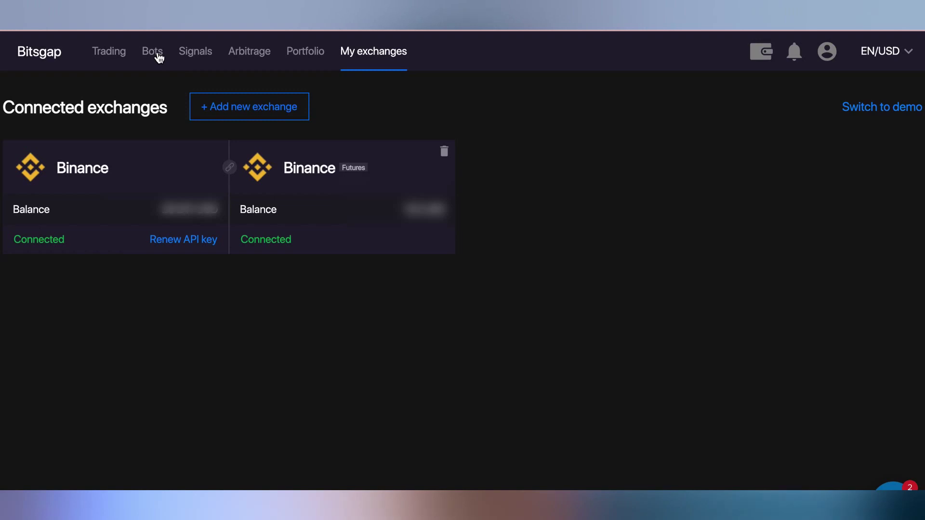
# Open the bot trading page and check which connected exchanges are offered for a new SBot.
pyautogui.click(159, 58)
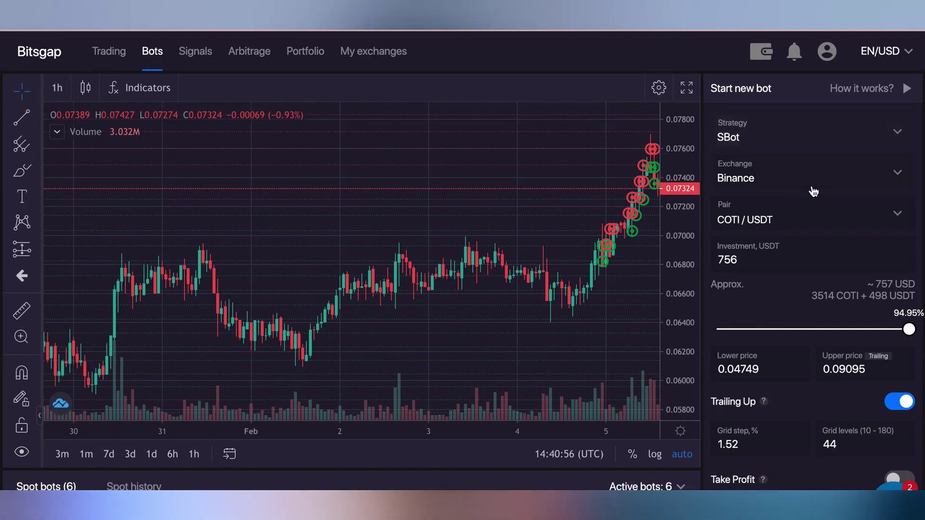
pyautogui.click(898, 176)
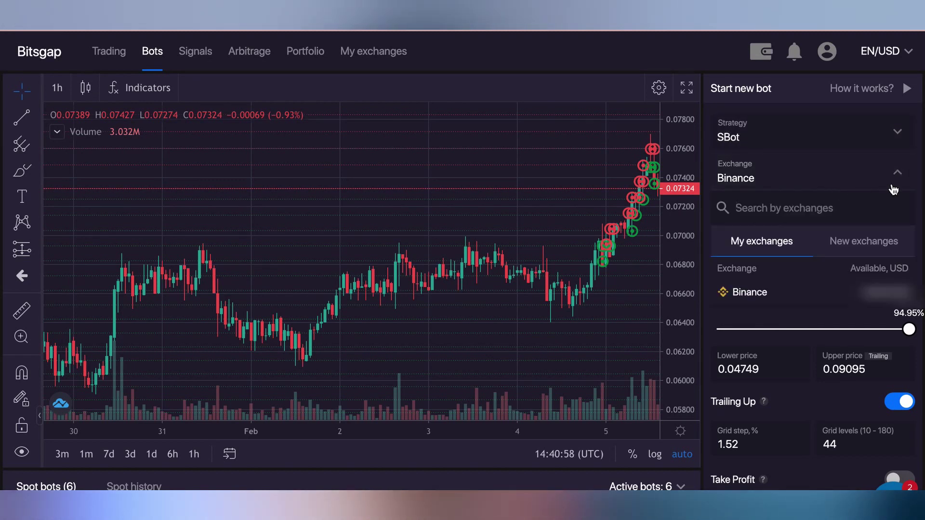
pyautogui.click(899, 179)
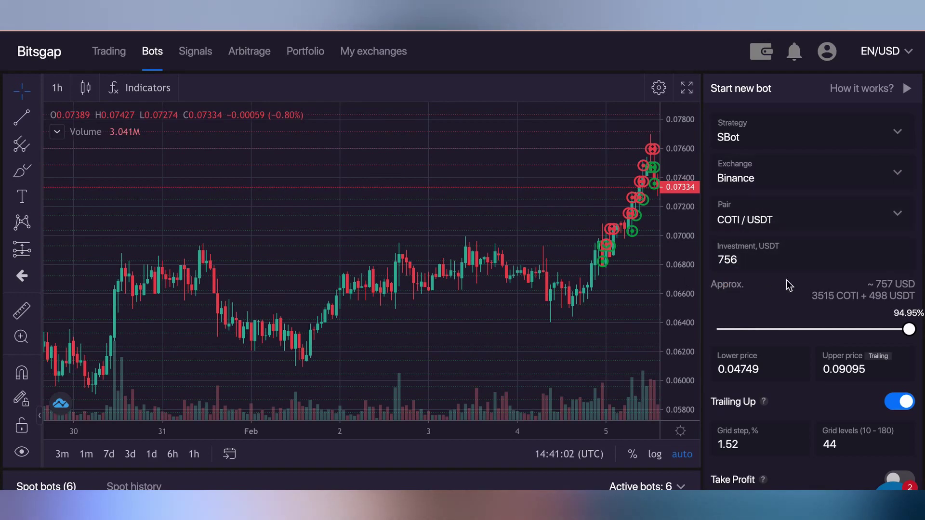
# Set the COTI/USDT bot's grid levels to the minimum of 10, and raise them to the maximum of 180.
pyautogui.scroll(-3, 786, 276)
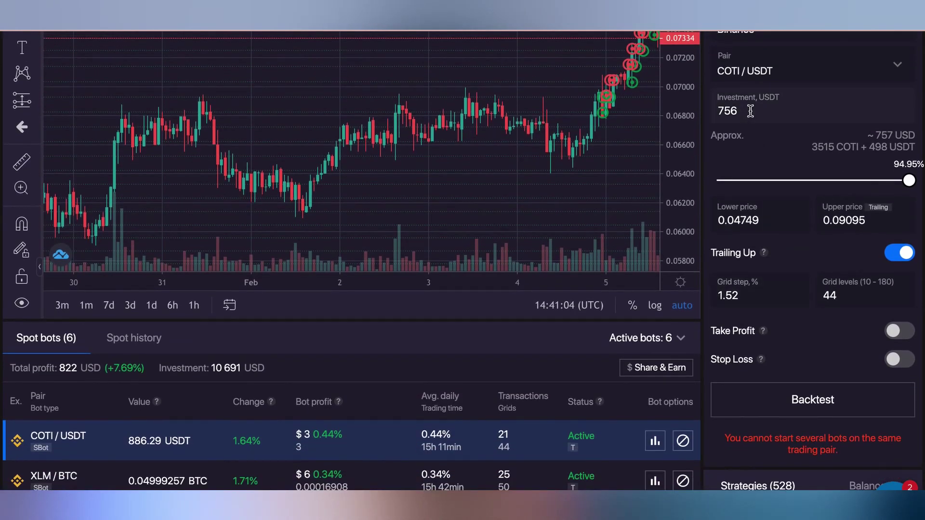
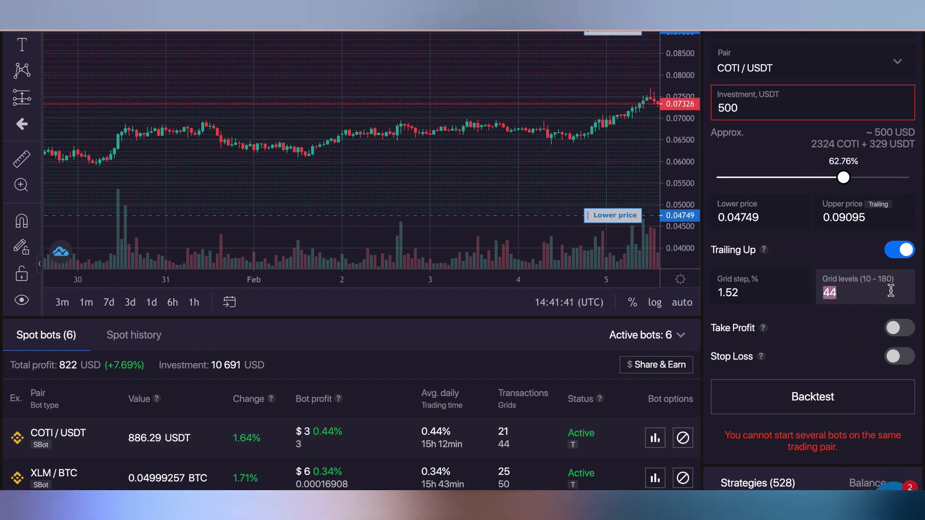
pyautogui.press('BackSpace')
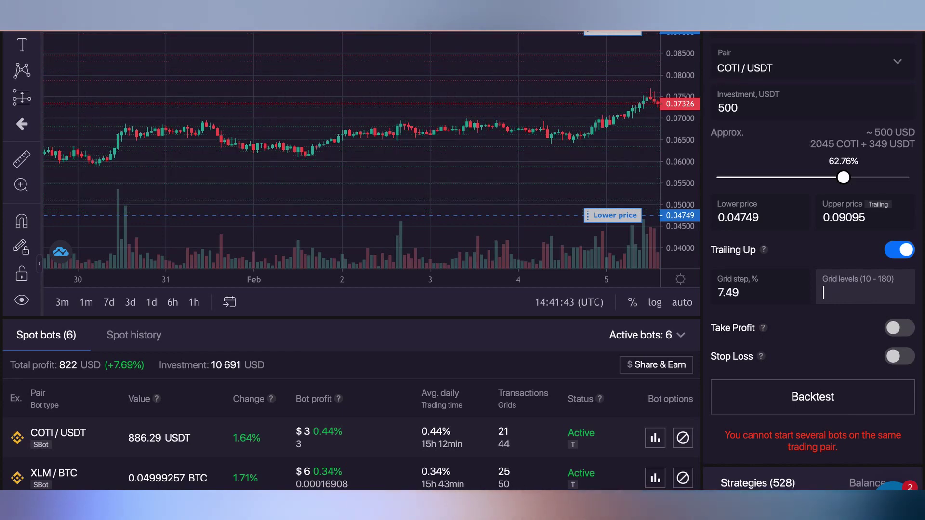
pyautogui.write('10')
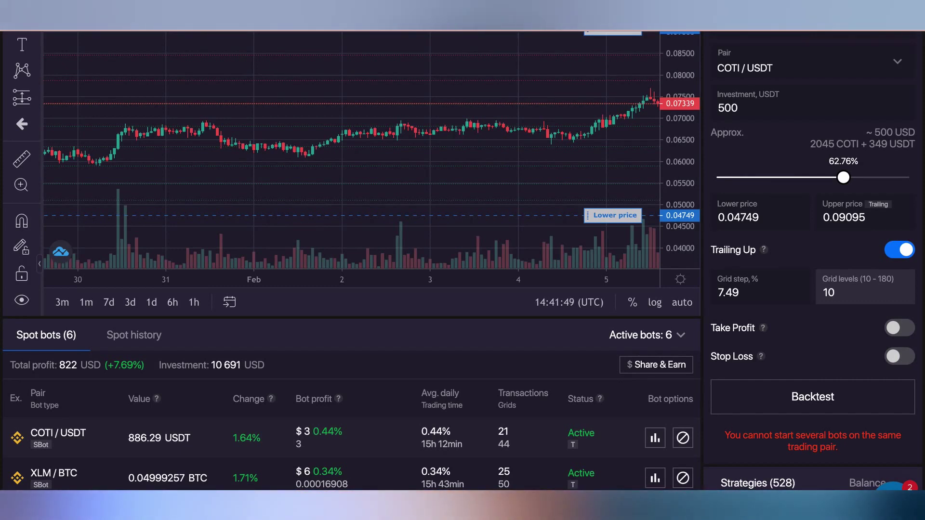
pyautogui.press('BackSpace')
pyautogui.write('8')
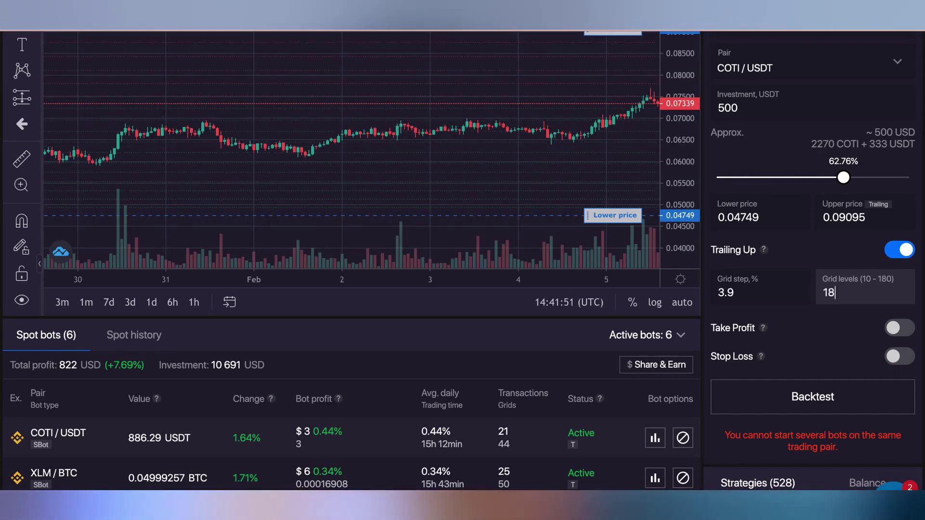
pyautogui.write('0')
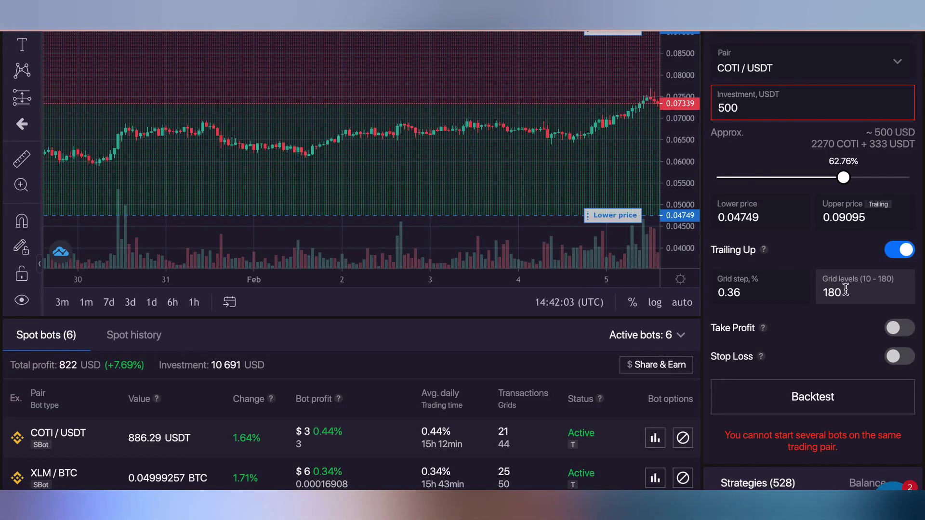
# Reduce the COTI/USDT bot's grid levels to 10, and change them to 30.
pyautogui.write('10')
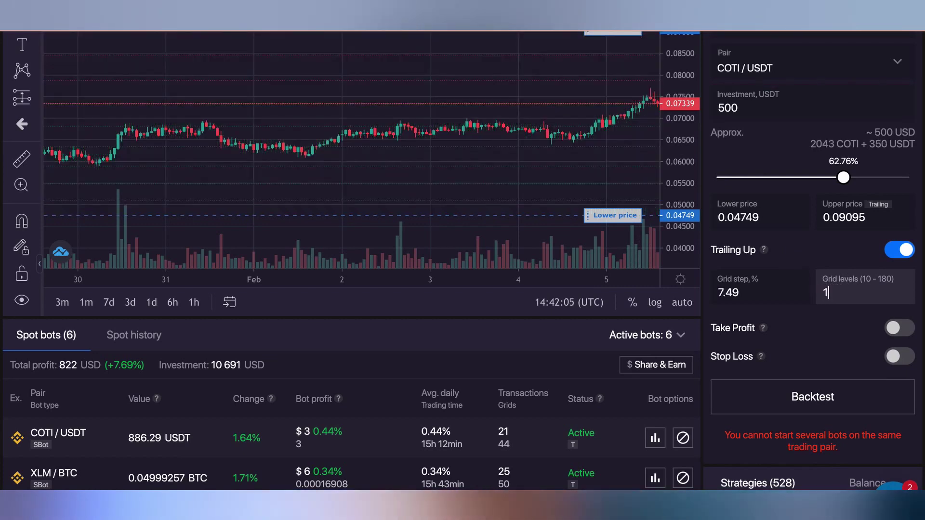
pyautogui.doubleClick(829, 293)
pyautogui.write('30')
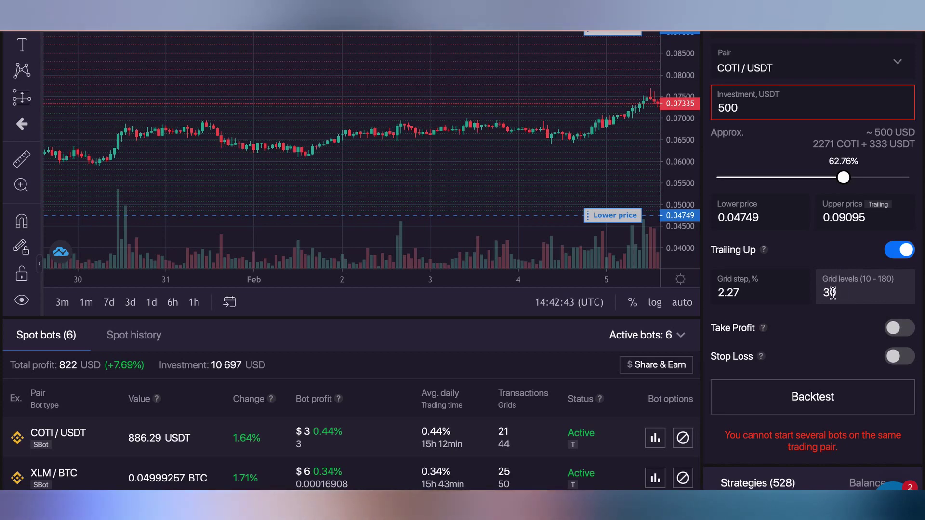
# Browse the recommended strategies and open the choice of period for their backtest results.
pyautogui.scroll(-3, 832, 293)
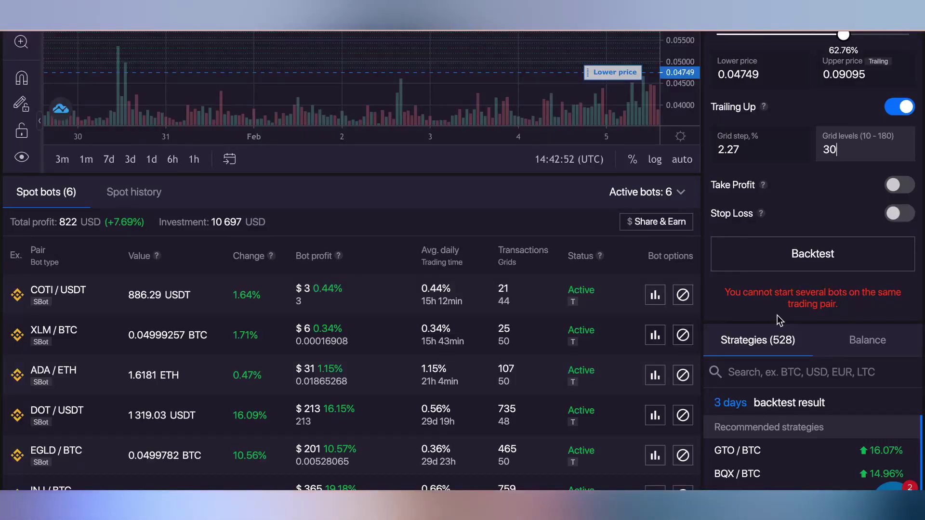
pyautogui.scroll(-4, 777, 315)
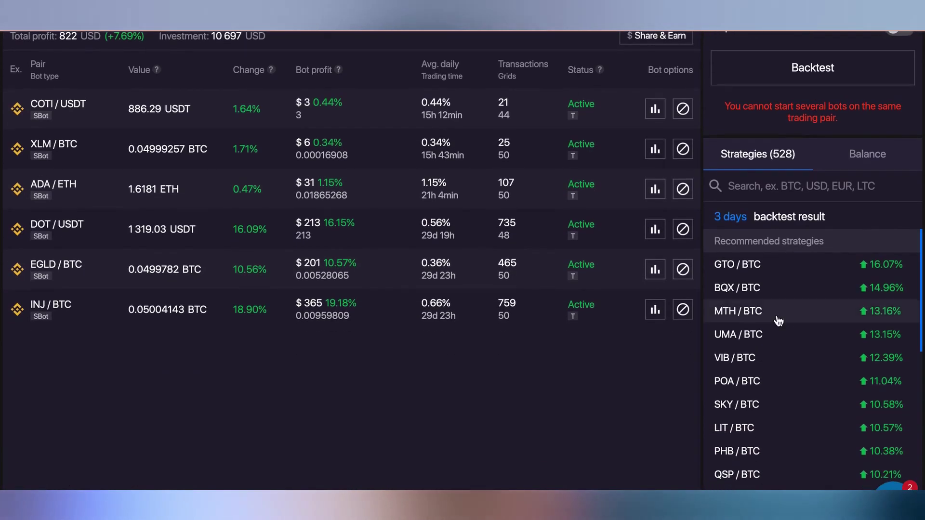
pyautogui.scroll(1, 780, 320)
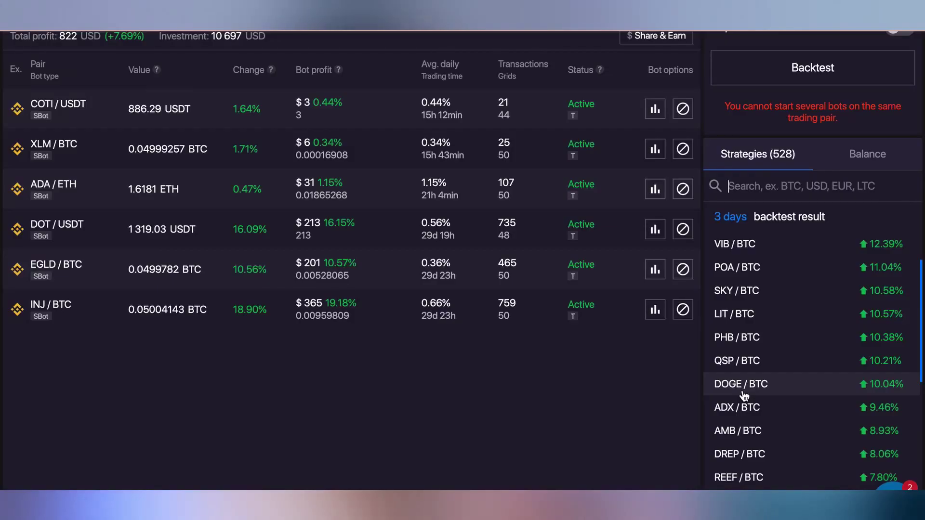
pyautogui.click(731, 220)
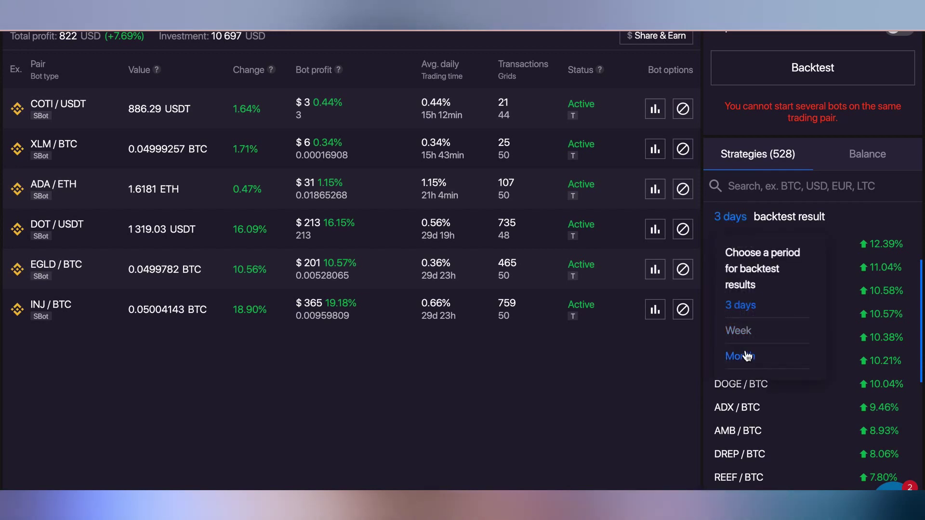
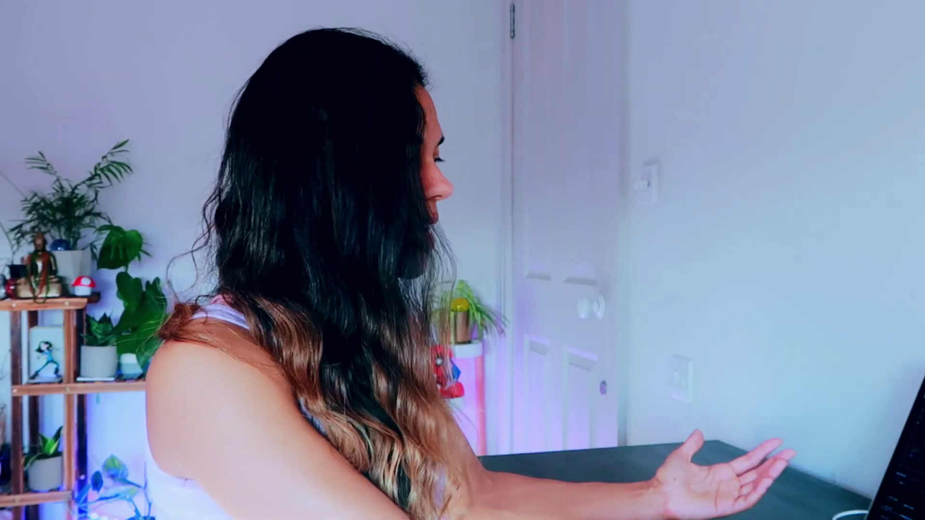
# Set the FUN/USDT bot's grid levels to 50 and compare them with the grids of the active spot bots.
pyautogui.click(762, 126)
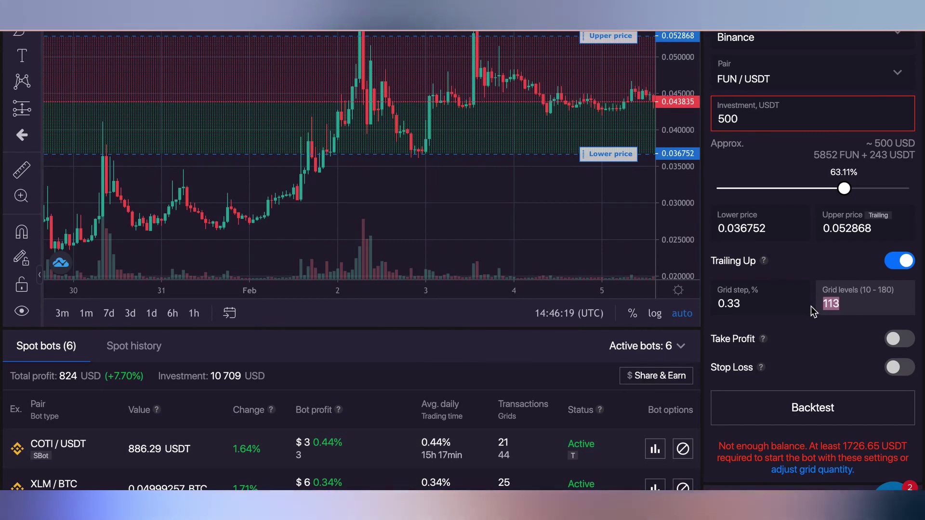
pyautogui.write('50')
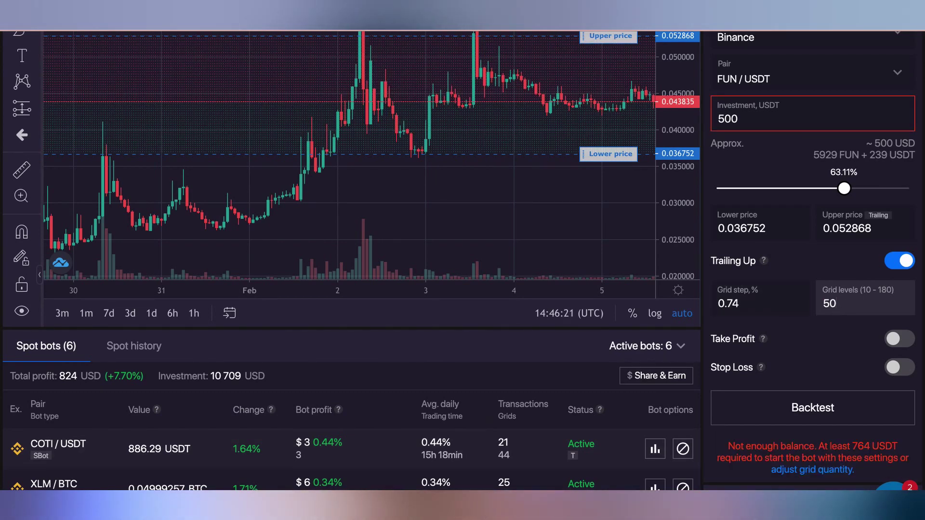
pyautogui.scroll(-5, 459, 453)
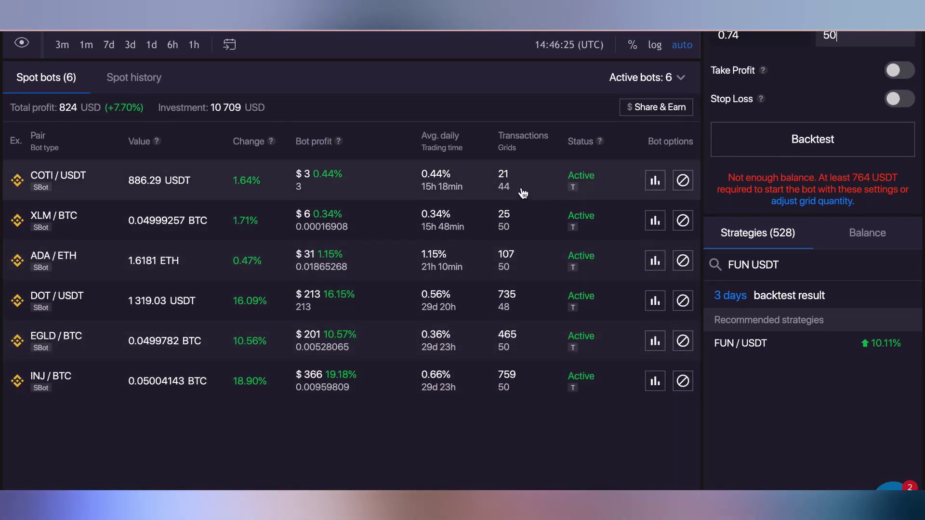
pyautogui.scroll(1, 567, 258)
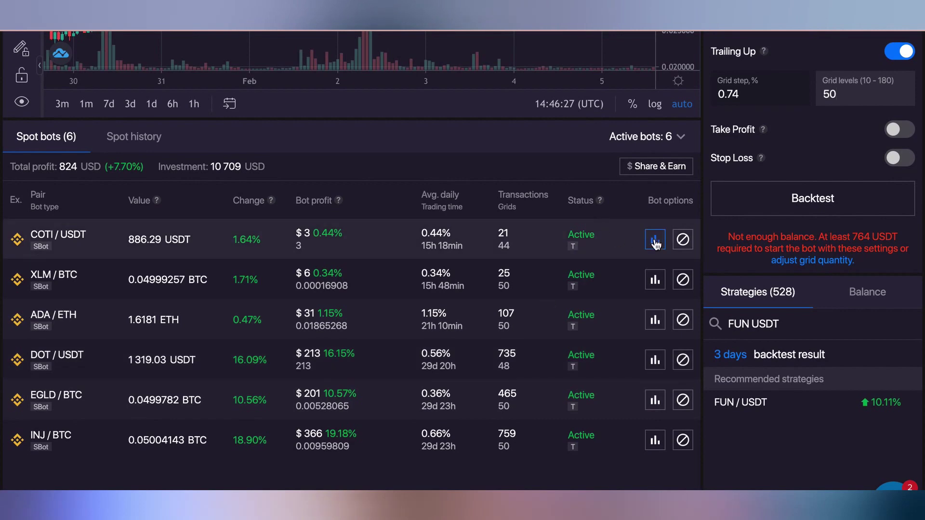
pyautogui.scroll(4, 655, 241)
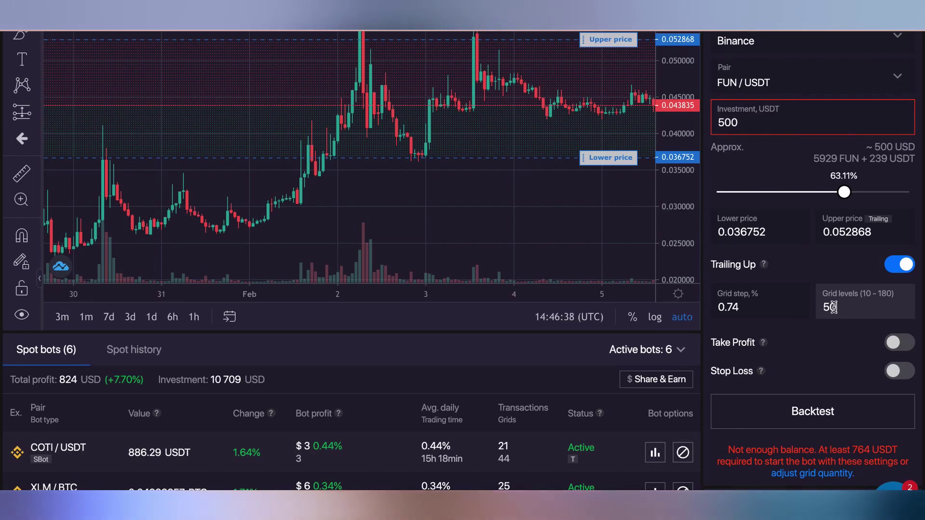
# Check the FUN/USDT bot's minimum investment, lower its grid levels to 45, and check the minimum again.
pyautogui.click(752, 123)
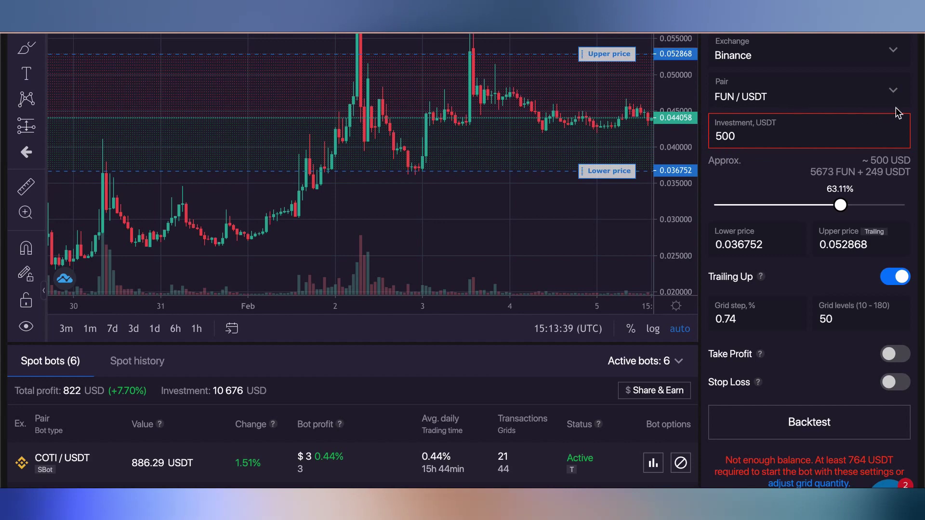
pyautogui.click(749, 137)
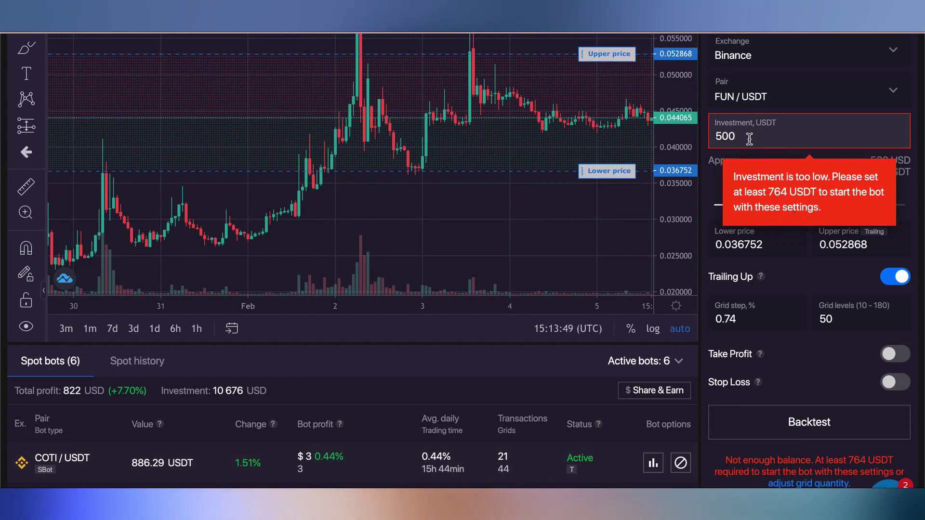
pyautogui.click(850, 320)
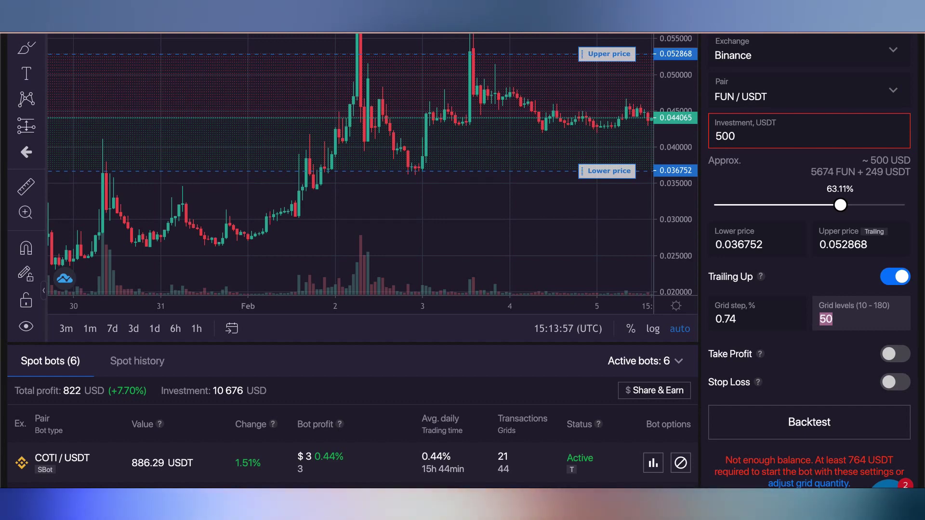
pyautogui.write('4')
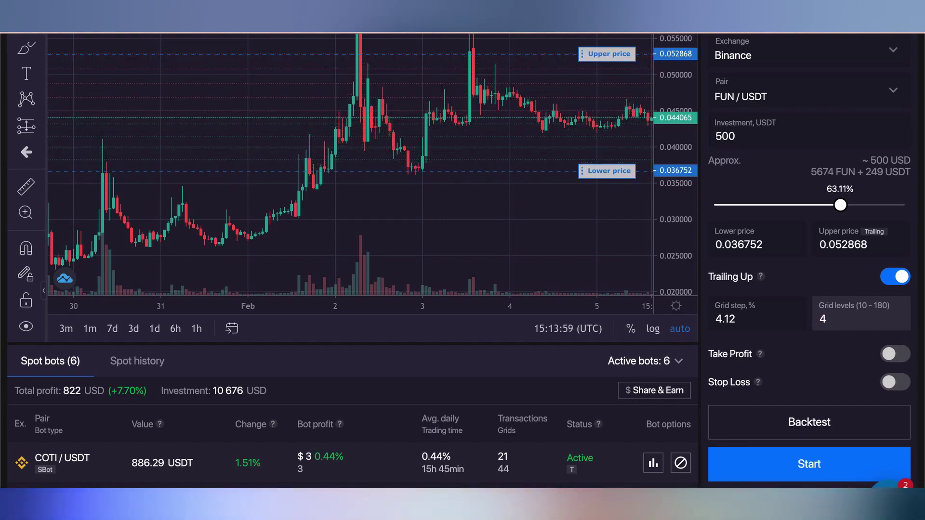
pyautogui.write('5')
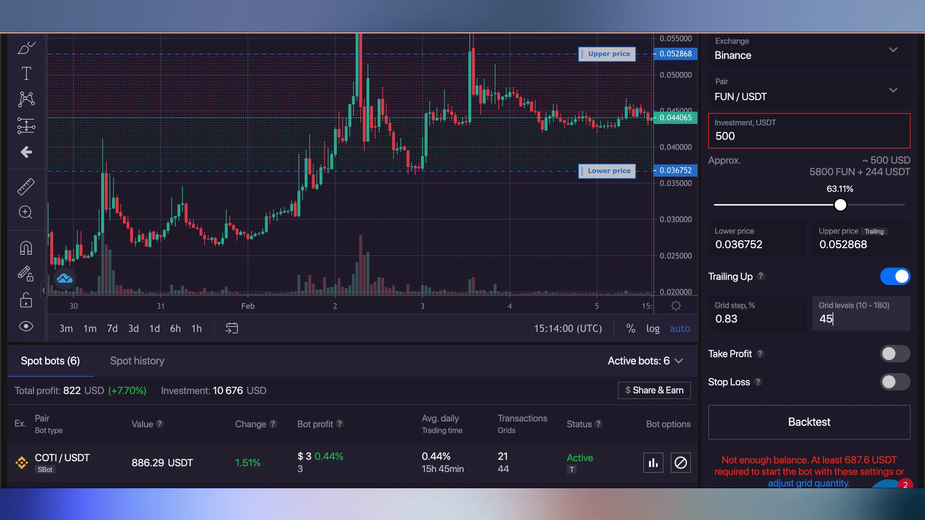
pyautogui.click(754, 136)
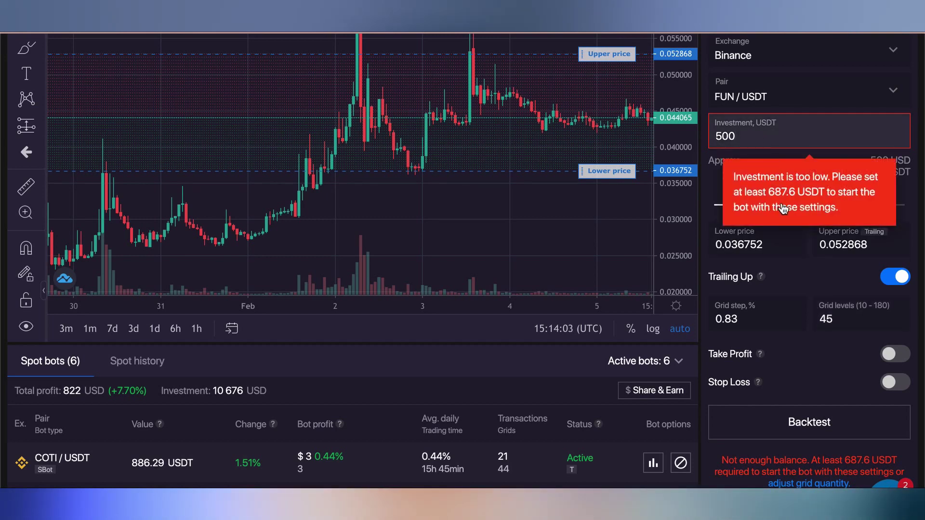
# Lower the FUN/USDT bot's grid levels to 38 and check the required minimum investment.
pyautogui.click(841, 318)
pyautogui.press('BackSpace')
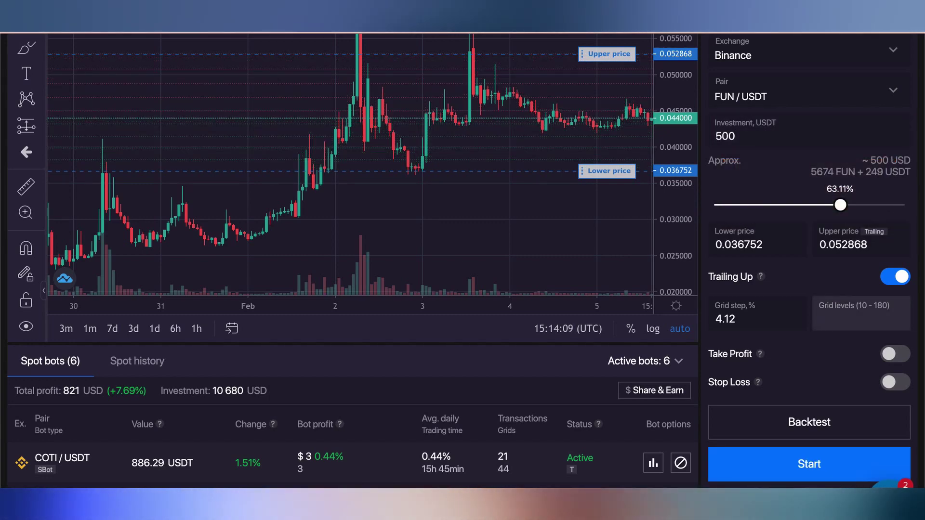
pyautogui.write('38')
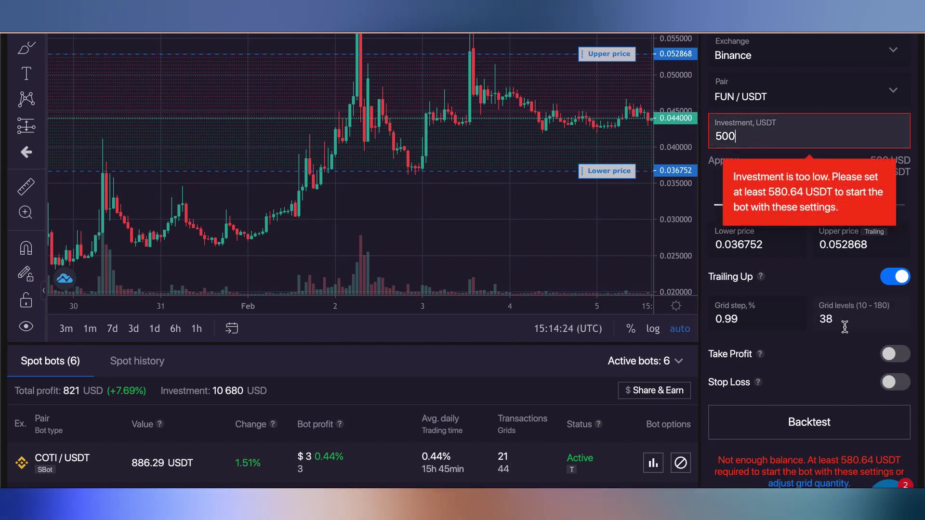
# Set the FUN/USDT bot's grid levels to 34 and check the minimum investment these settings require.
pyautogui.doubleClick(827, 320)
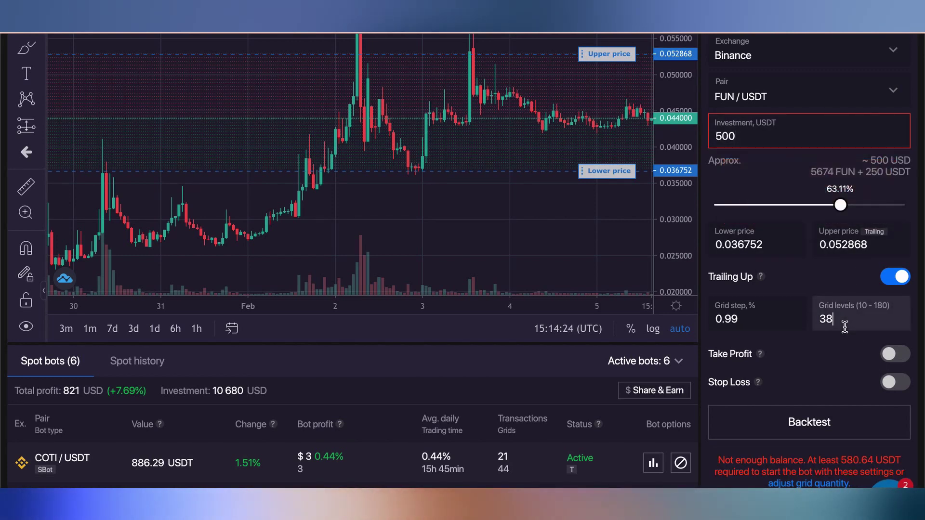
pyautogui.write('34')
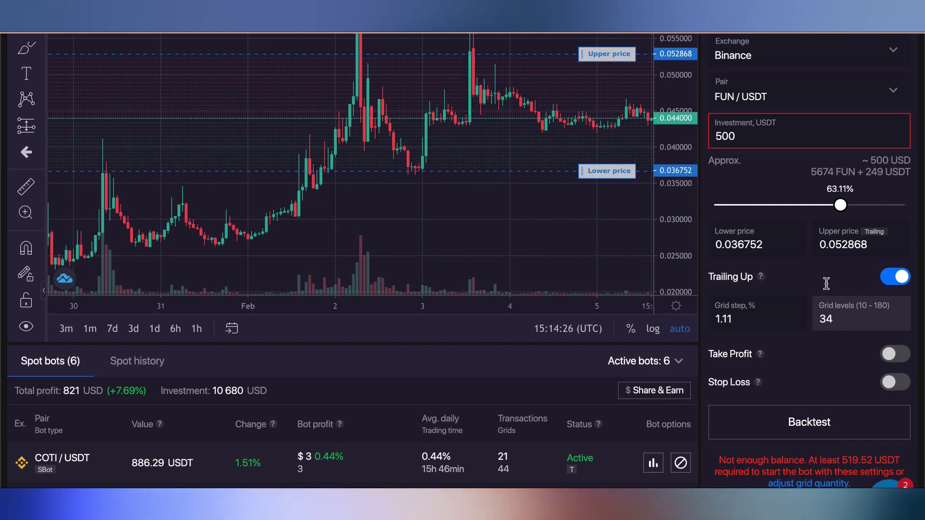
pyautogui.click(762, 135)
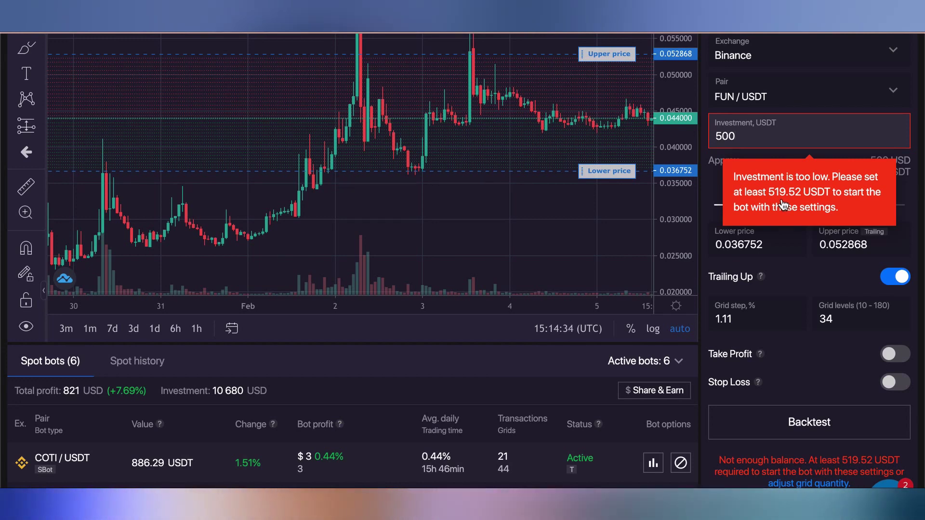
pyautogui.click(842, 327)
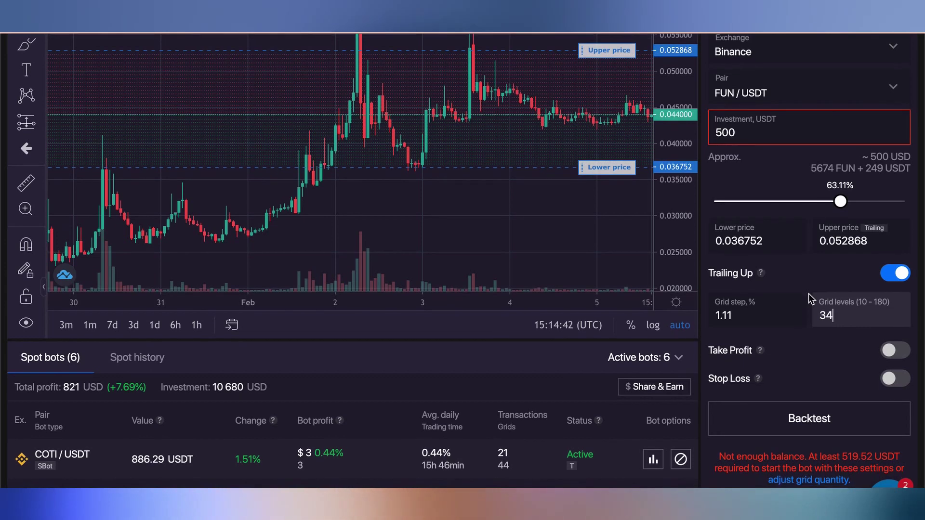
pyautogui.scroll(1, 808, 293)
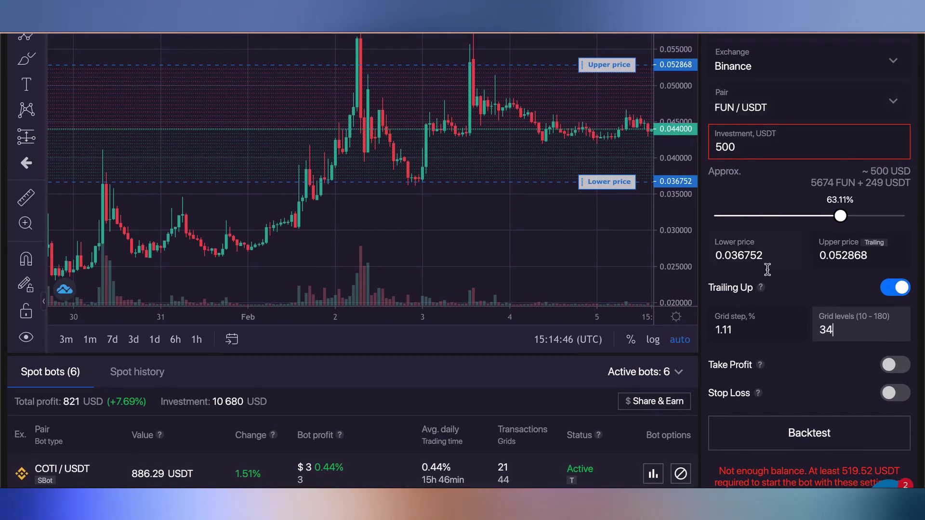
# Search the strategies for "key usdt" and load the KEY/USDT strategy into the new bot settings.
pyautogui.scroll(-5, 768, 270)
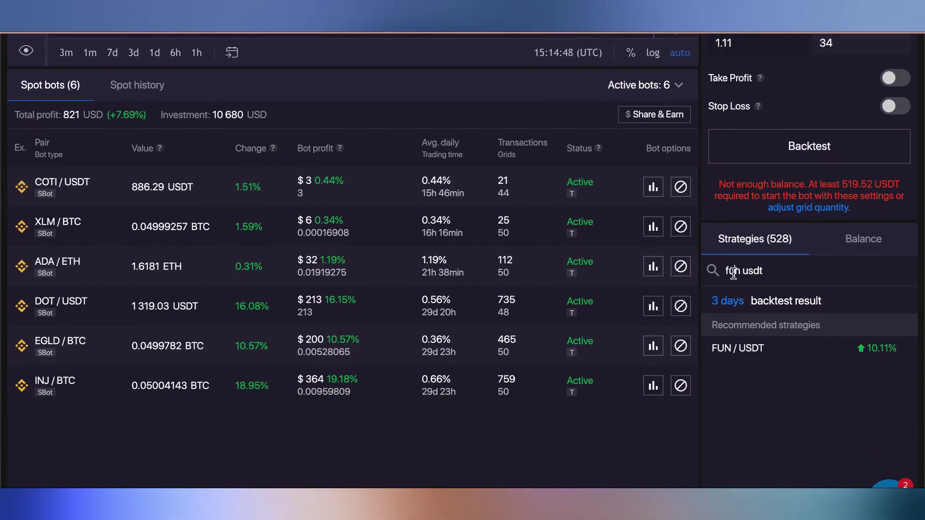
pyautogui.write('key')
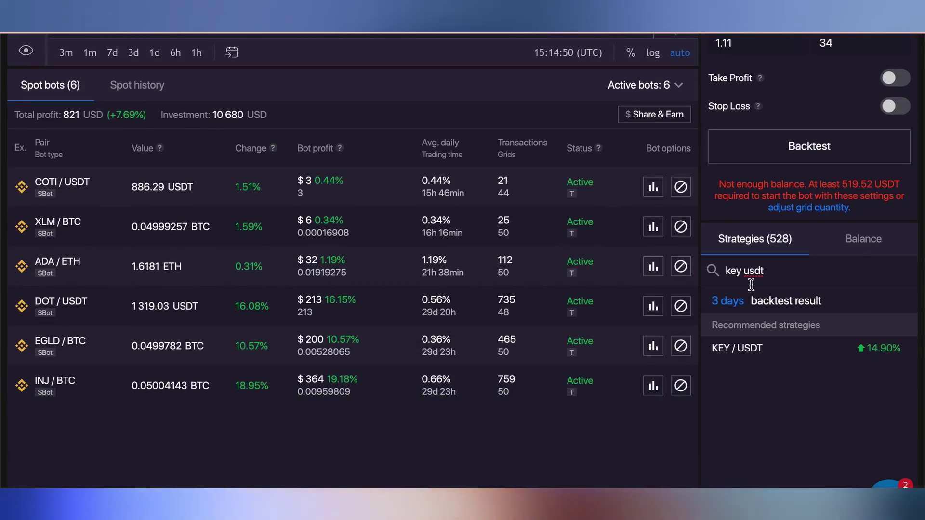
pyautogui.click(751, 348)
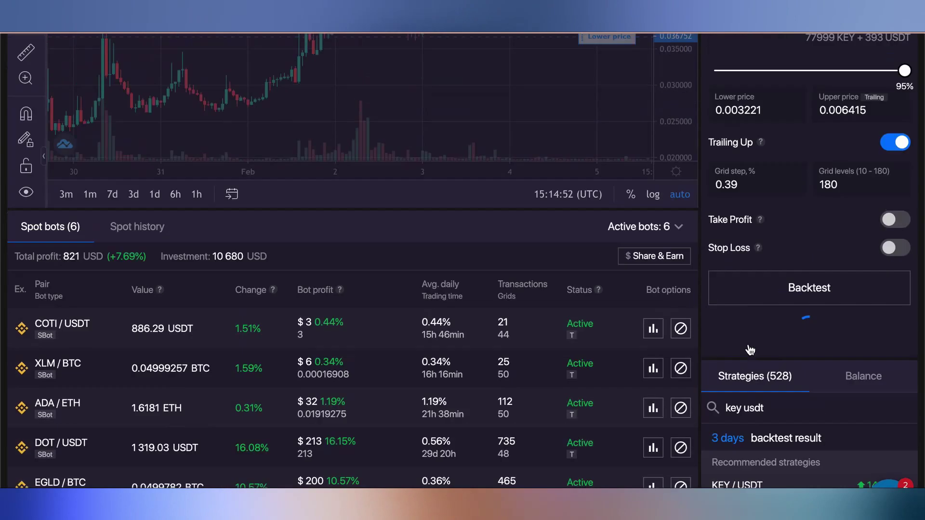
pyautogui.scroll(-4, 750, 348)
pyautogui.scroll(1, 749, 345)
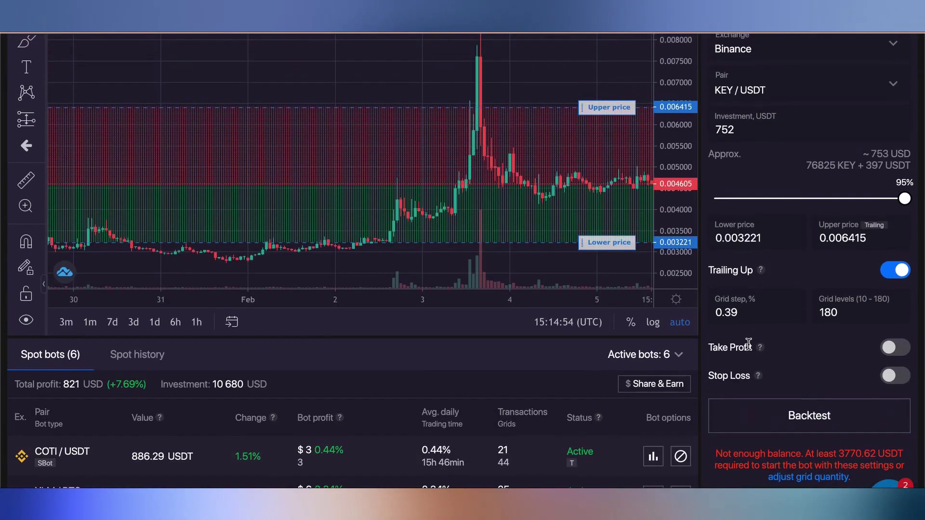
# Set the KEY/USDT bot's investment to 500 USDT and its grid levels to 50, and check the required minimum investment.
pyautogui.doubleClick(746, 127)
pyautogui.write('500')
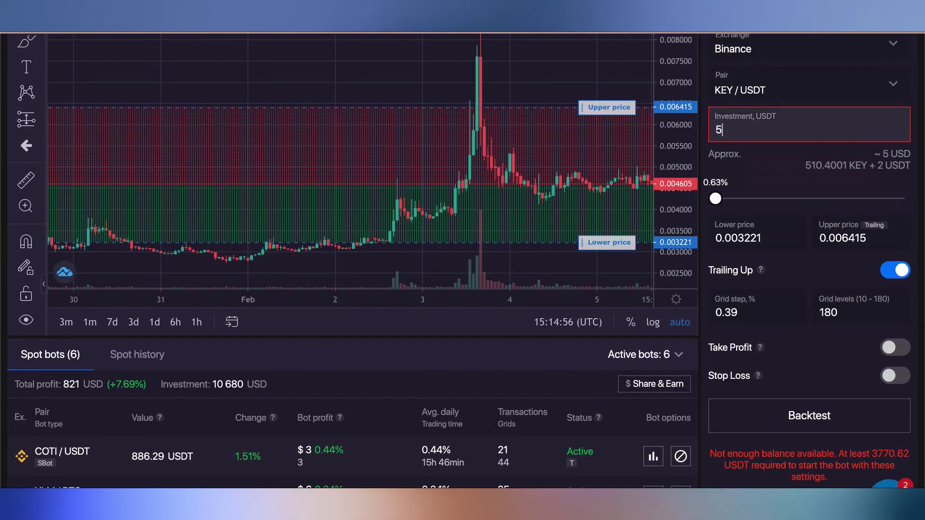
pyautogui.doubleClick(838, 313)
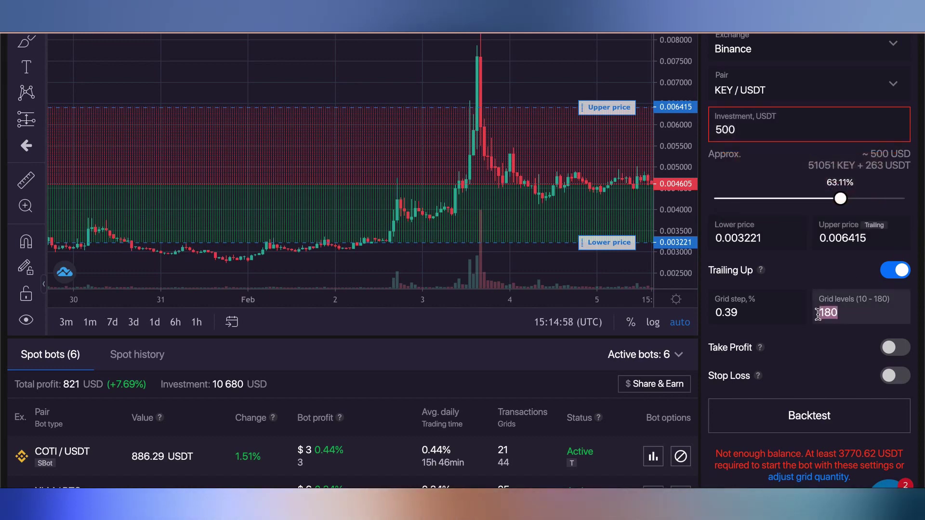
pyautogui.write('50')
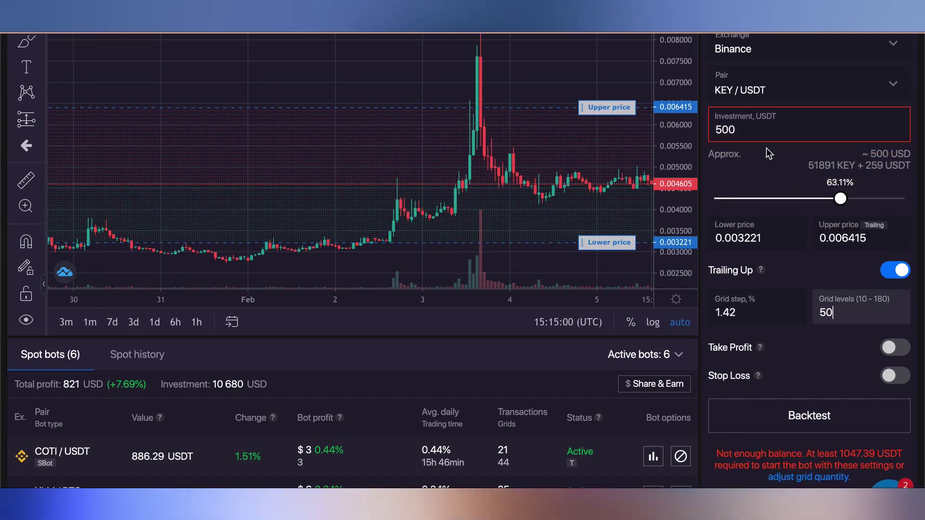
pyautogui.click(751, 128)
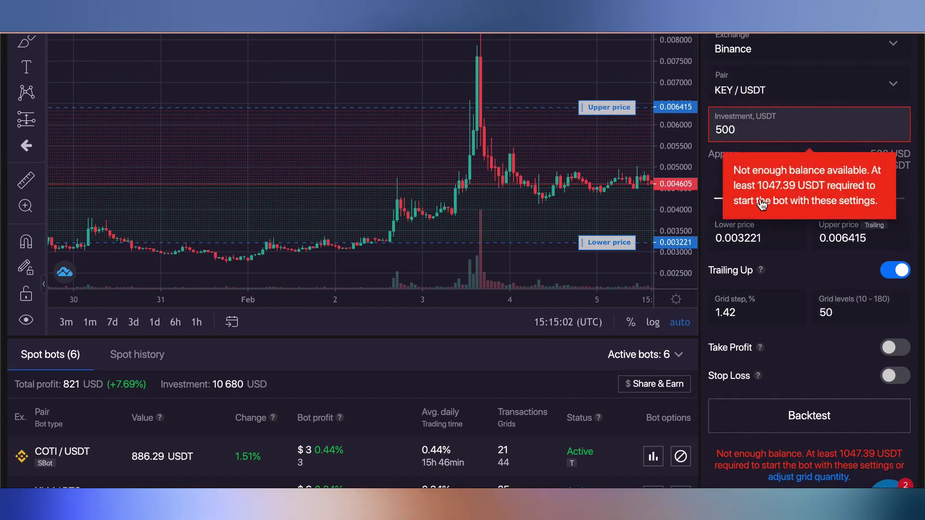
# Lower the KEY/USDT bot's grid levels to 34 and check the minimum investment these settings require.
pyautogui.doubleClick(846, 314)
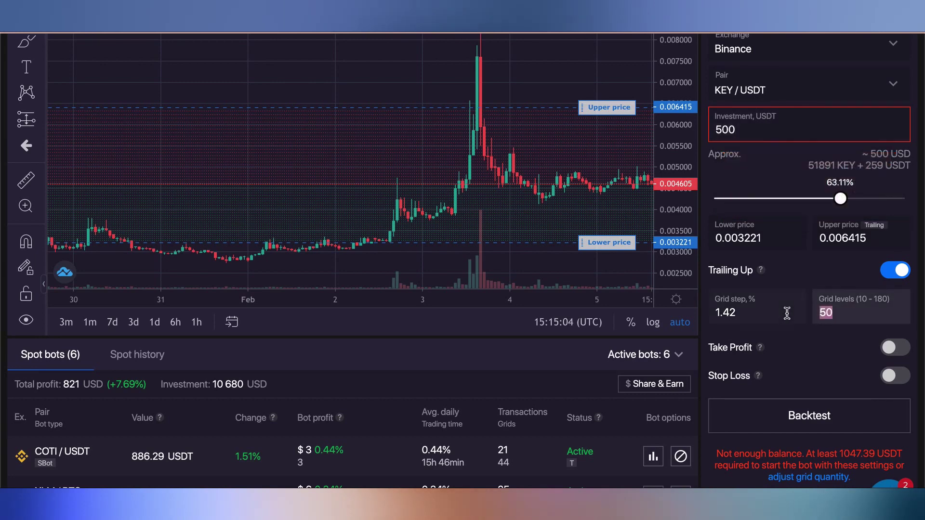
pyautogui.write('34')
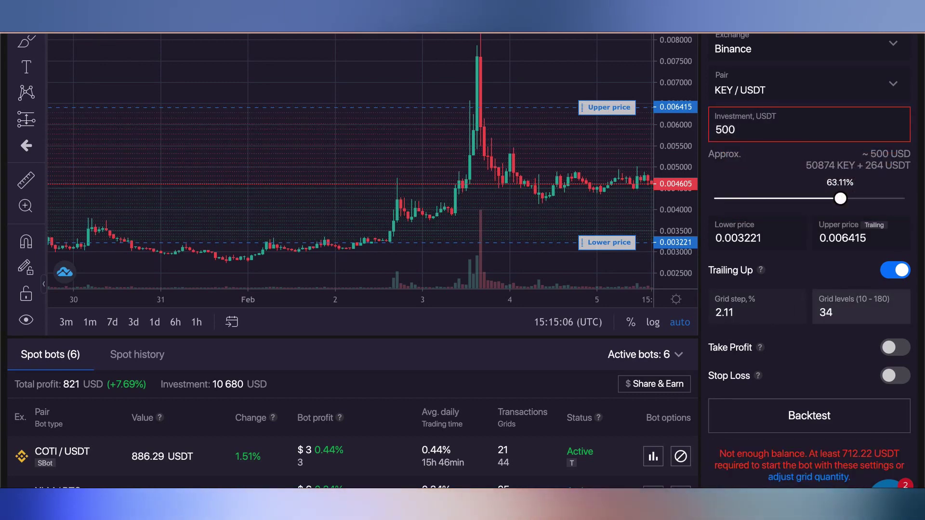
pyautogui.click(755, 121)
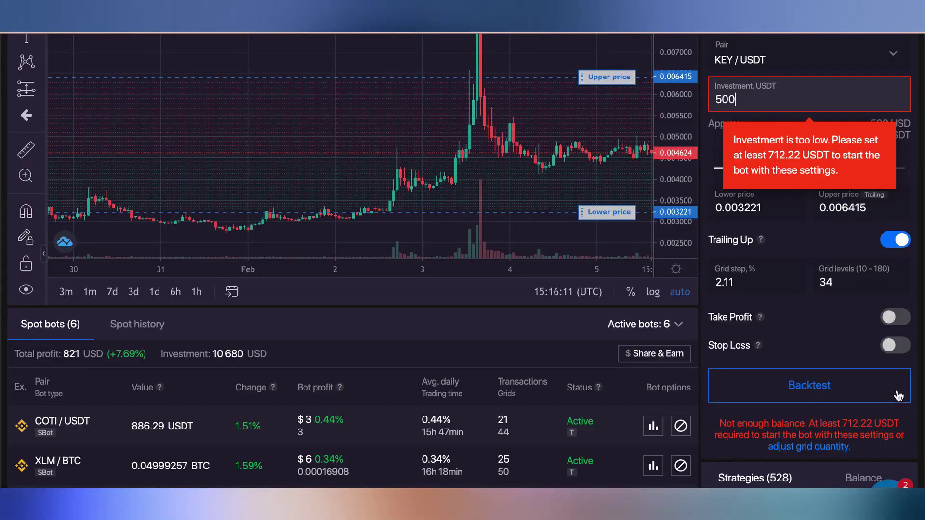
pyautogui.click(840, 285)
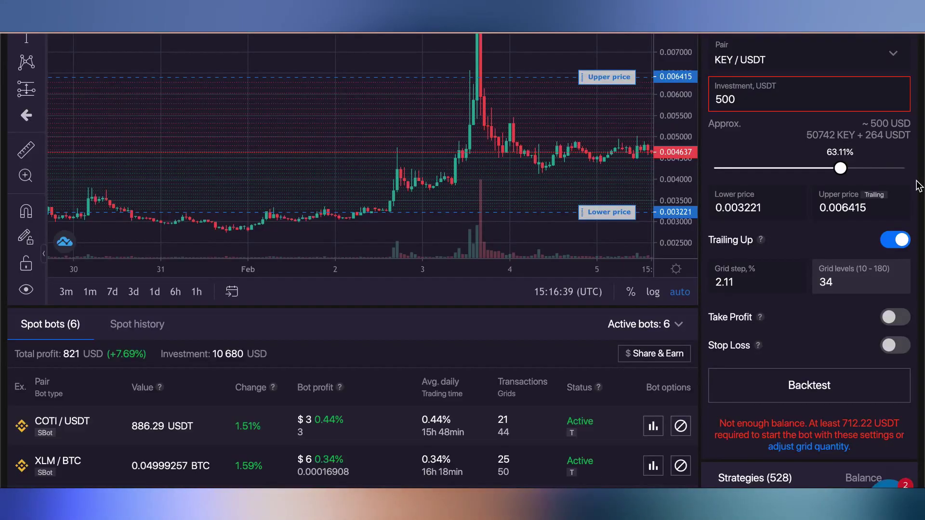
# Search the strategies for "fun usdt" and load the FUN/USDT strategy into the new bot settings.
pyautogui.scroll(-5, 918, 186)
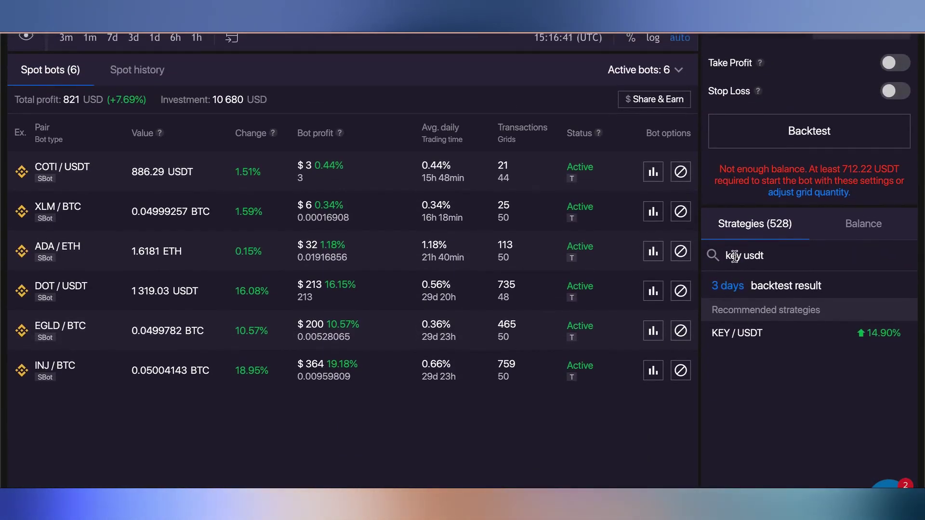
pyautogui.write('fun')
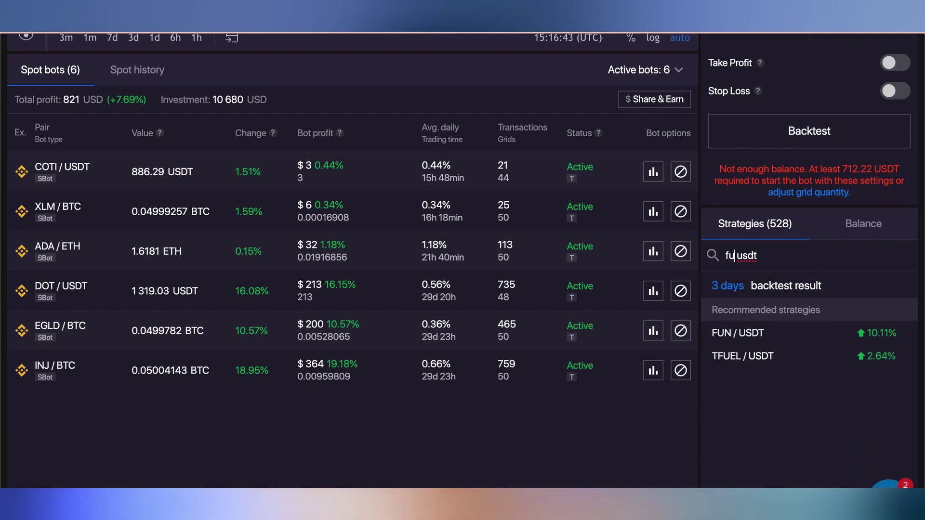
pyautogui.click(737, 339)
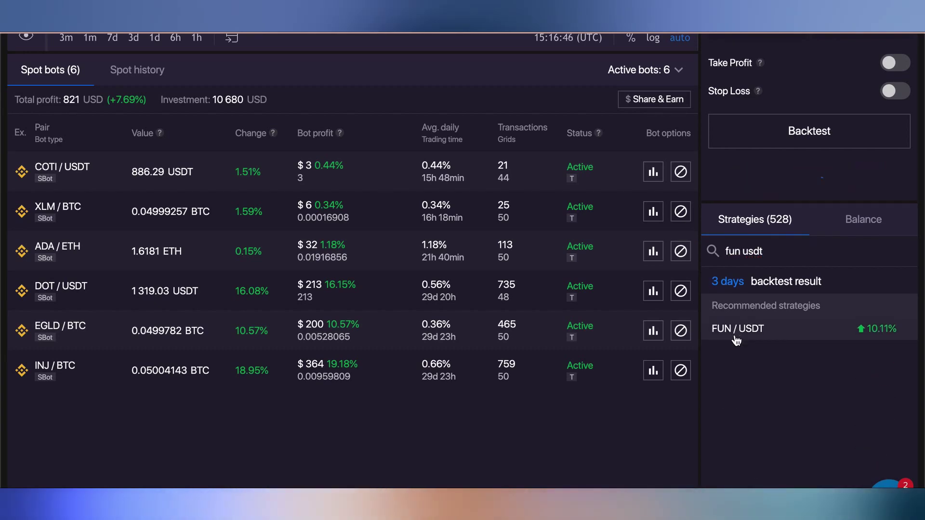
# Set the FUN/USDT bot's investment to 500 USDT and its grid levels to 34, and check the required minimum investment.
pyautogui.scroll(6, 737, 339)
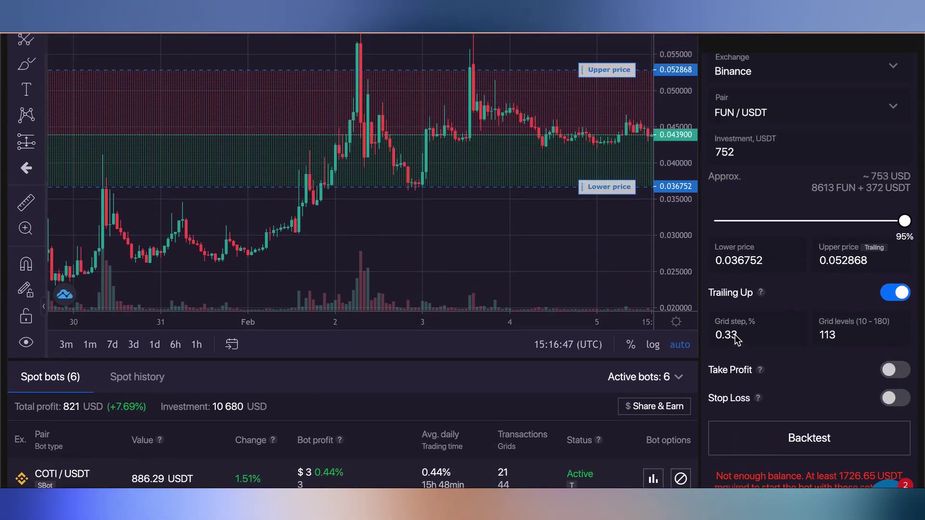
pyautogui.scroll(1, 737, 339)
pyautogui.moveTo(742, 171); pyautogui.dragTo(710, 170)
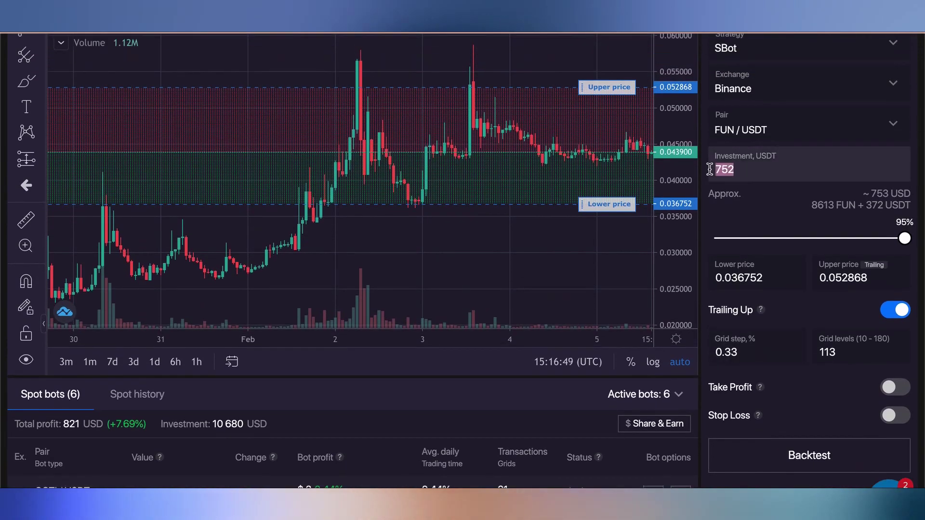
pyautogui.write('500')
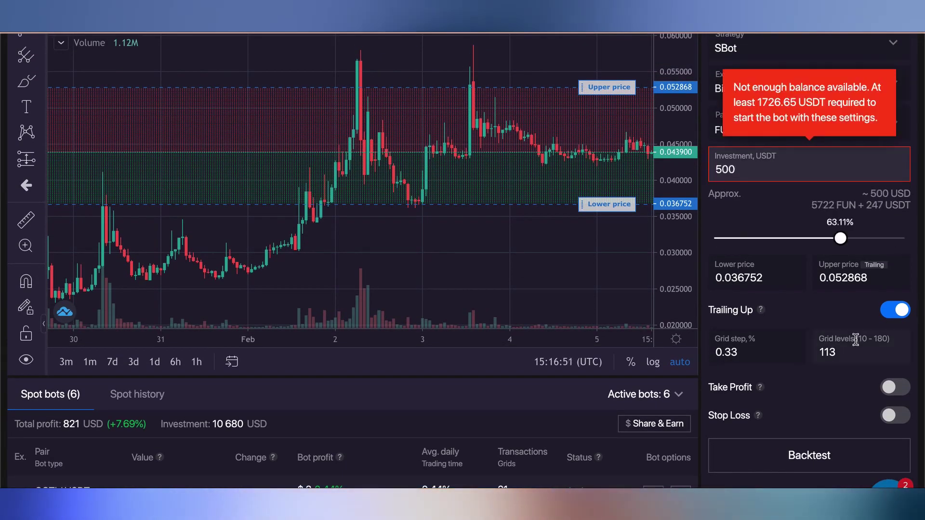
pyautogui.click(853, 342)
pyautogui.moveTo(841, 352); pyautogui.dragTo(804, 350)
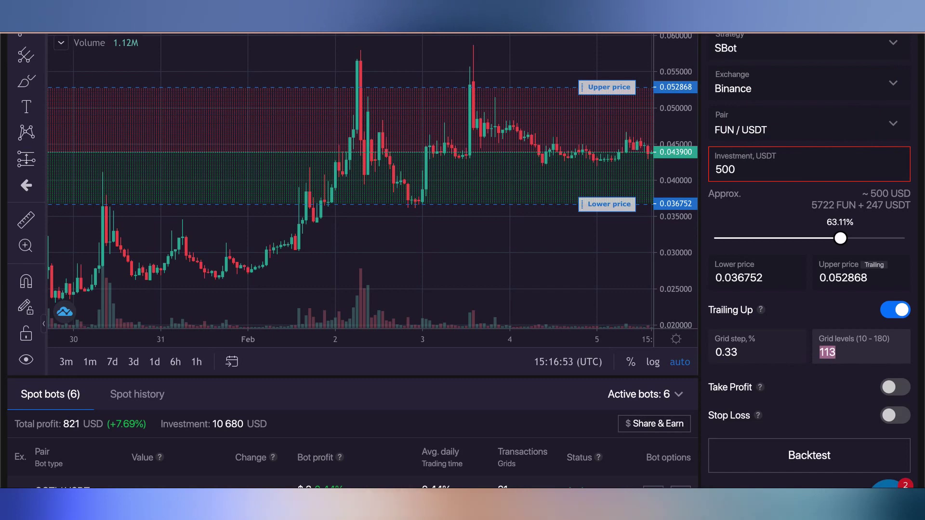
pyautogui.write('34')
pyautogui.click(770, 166)
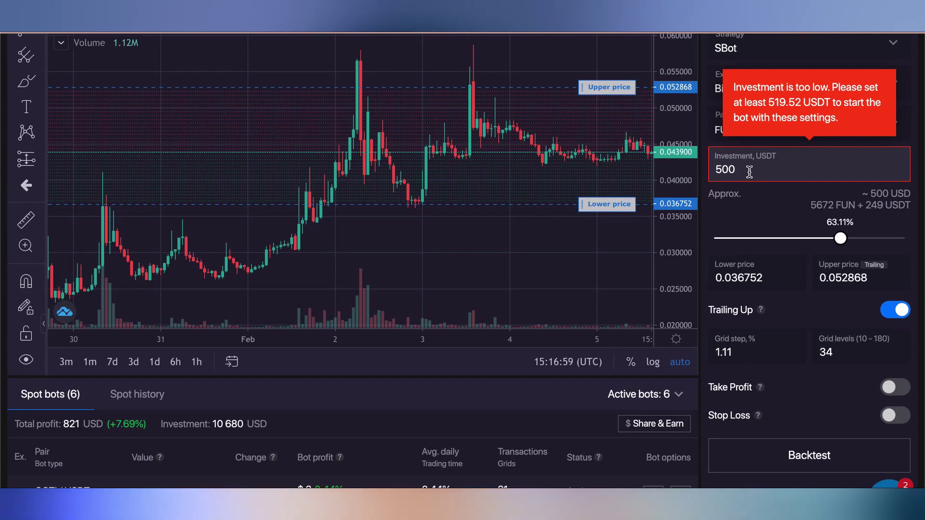
# Lower the FUN/USDT bot's grid levels to 30 and check whether the 500 USDT investment is accepted.
pyautogui.click(835, 353)
pyautogui.press('BackSpace')
pyautogui.write('0')
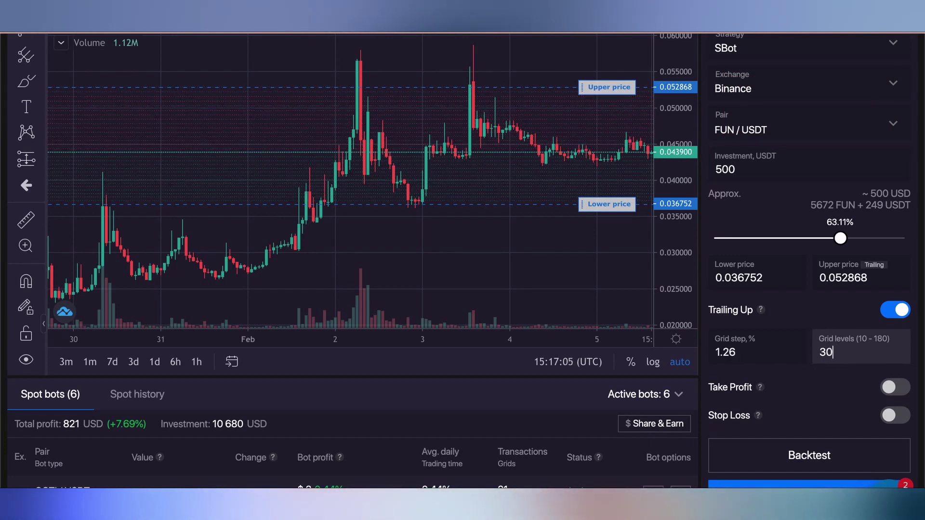
pyautogui.click(760, 172)
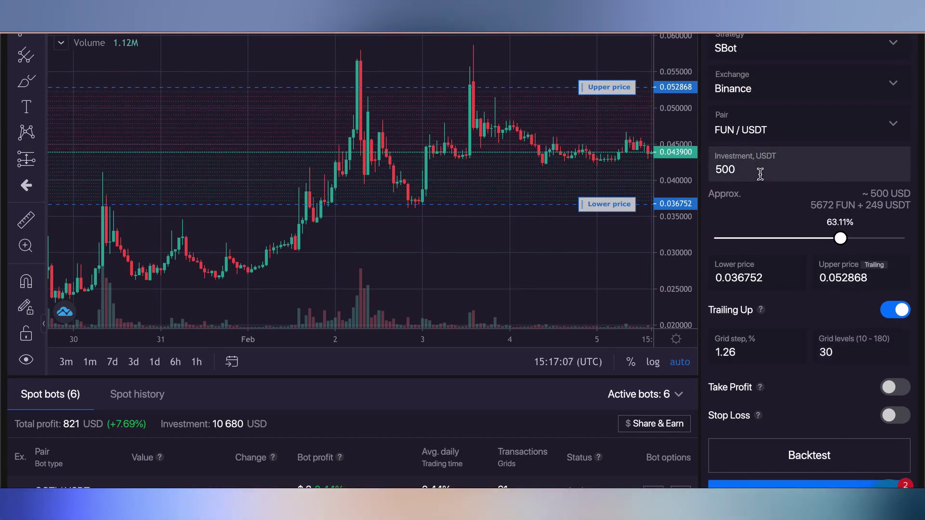
# Replace the FUN/USDT bot's grid levels with 44 and check the minimum investment required for them.
pyautogui.click(835, 356)
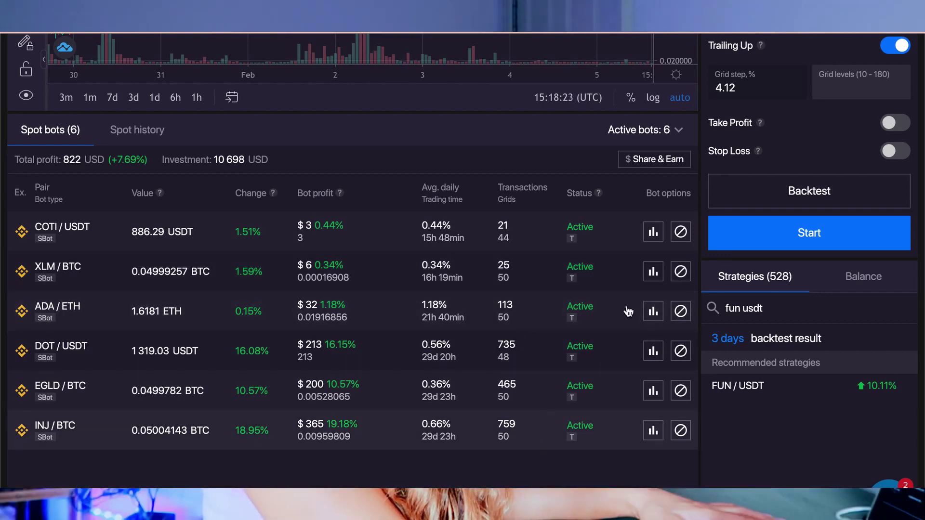
pyautogui.scroll(5, 812, 148)
pyautogui.scroll(1, 810, 148)
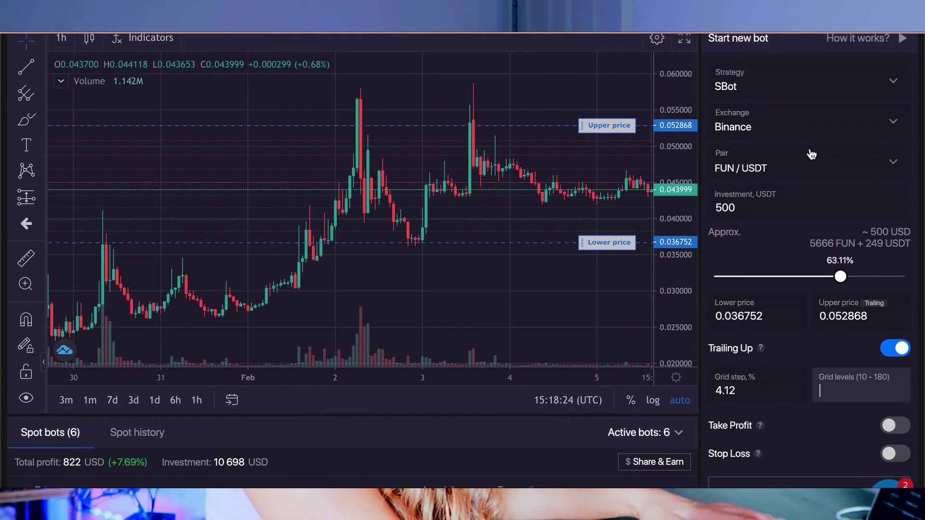
pyautogui.scroll(-1, 811, 150)
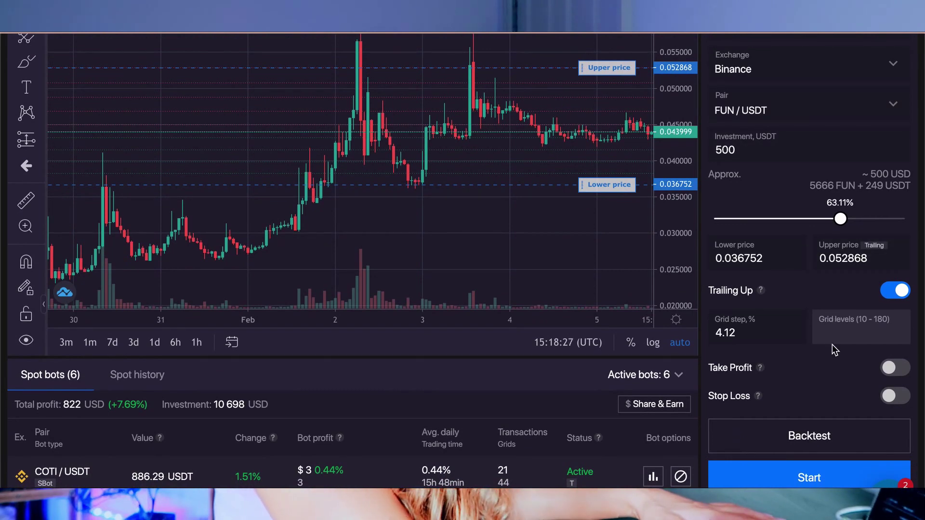
pyautogui.scroll(1, 836, 326)
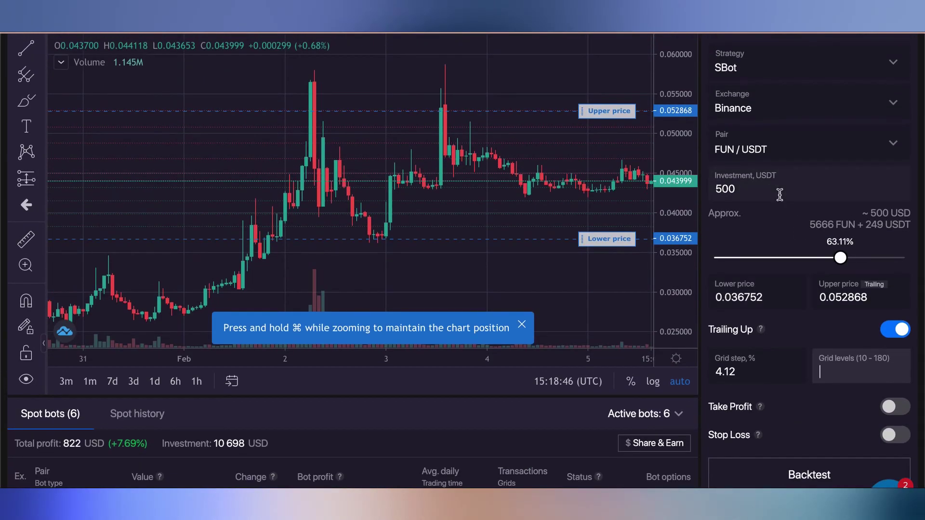
pyautogui.click(848, 371)
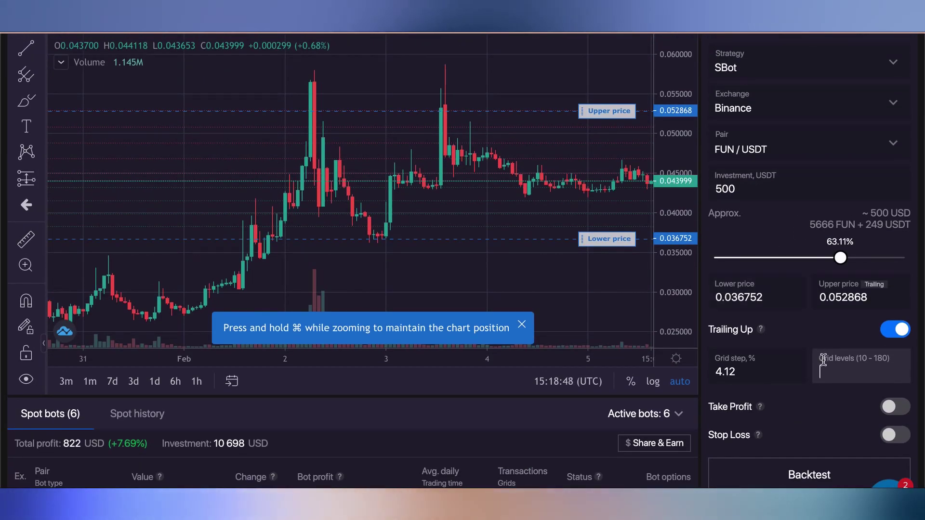
pyautogui.scroll(-3, 848, 371)
pyautogui.write('44')
pyautogui.scroll(3, 744, 161)
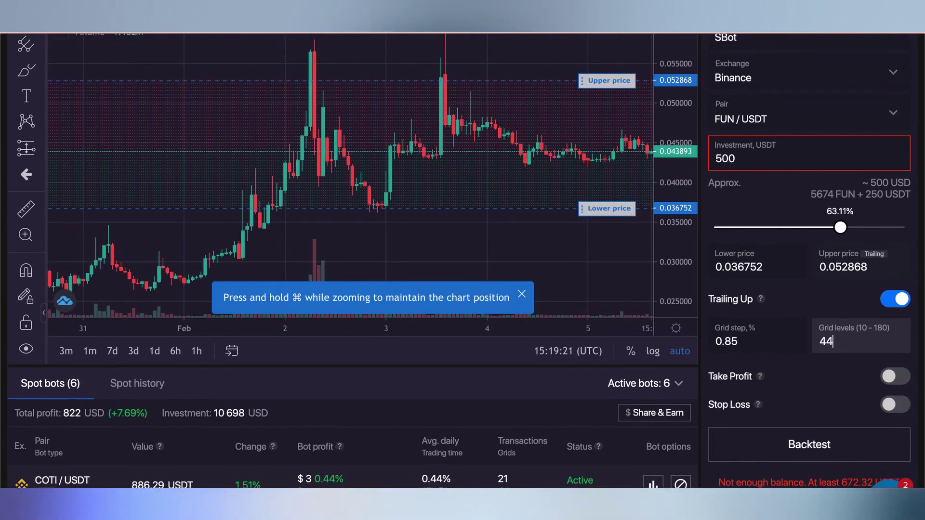
pyautogui.click(744, 160)
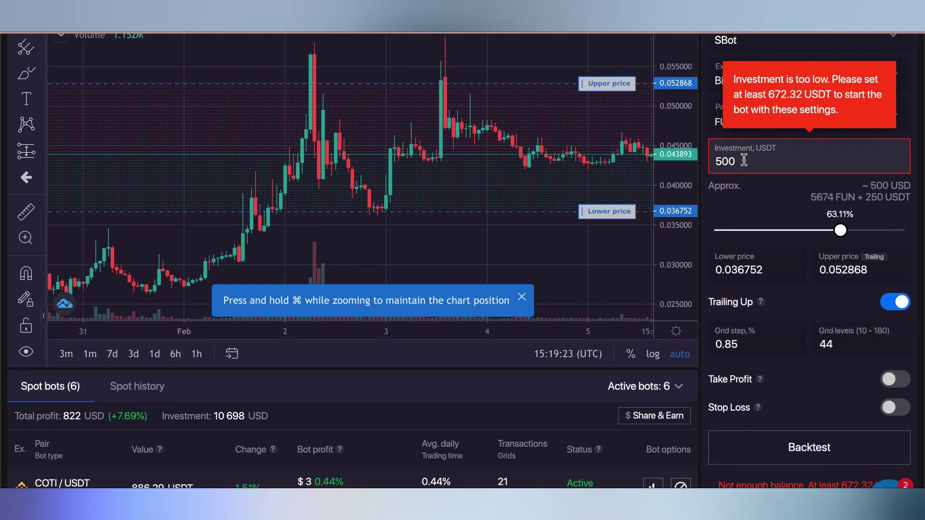
# Raise the FUN/USDT bot's investment to the 95% maximum of the balance and adjust the amount to 750 USDT.
pyautogui.press('BackSpace')
pyautogui.press('BackSpace')
pyautogui.press('BackSpace')
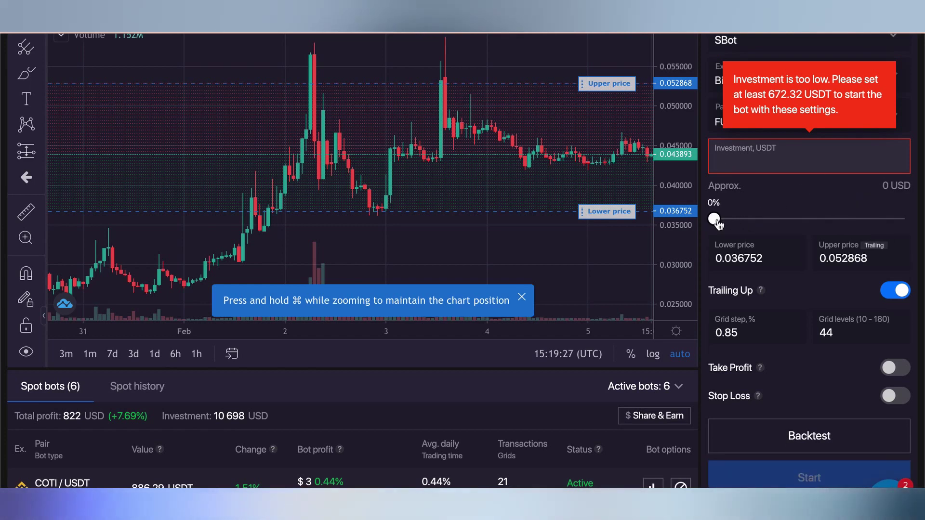
pyautogui.click(761, 203)
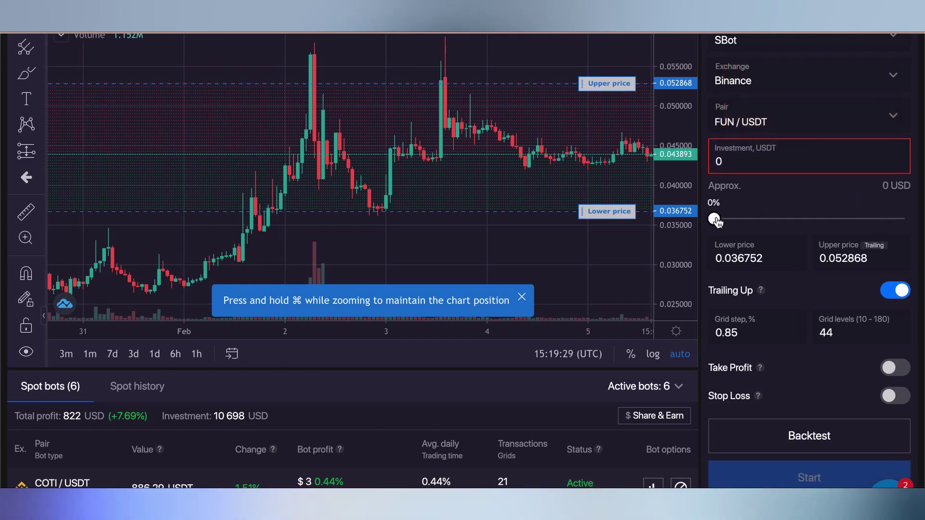
pyautogui.moveTo(717, 222); pyautogui.dragTo(915, 230)
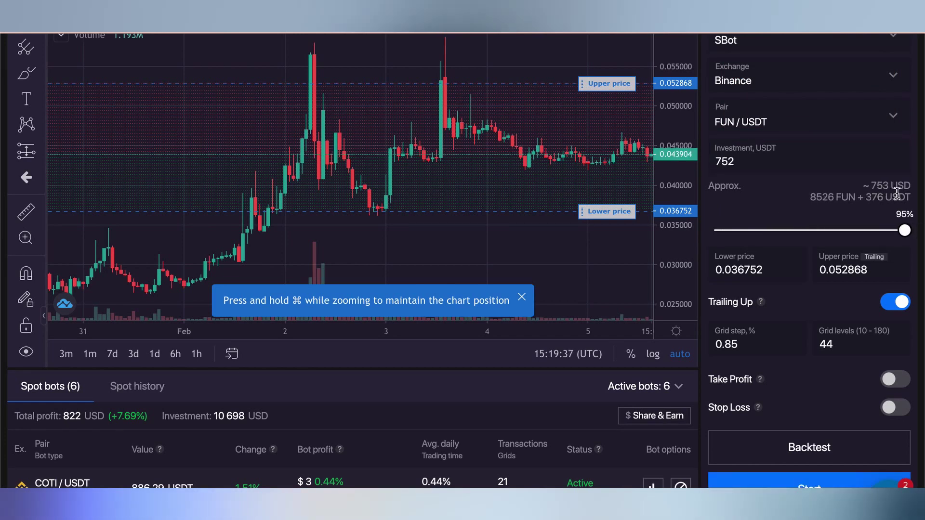
pyautogui.click(754, 163)
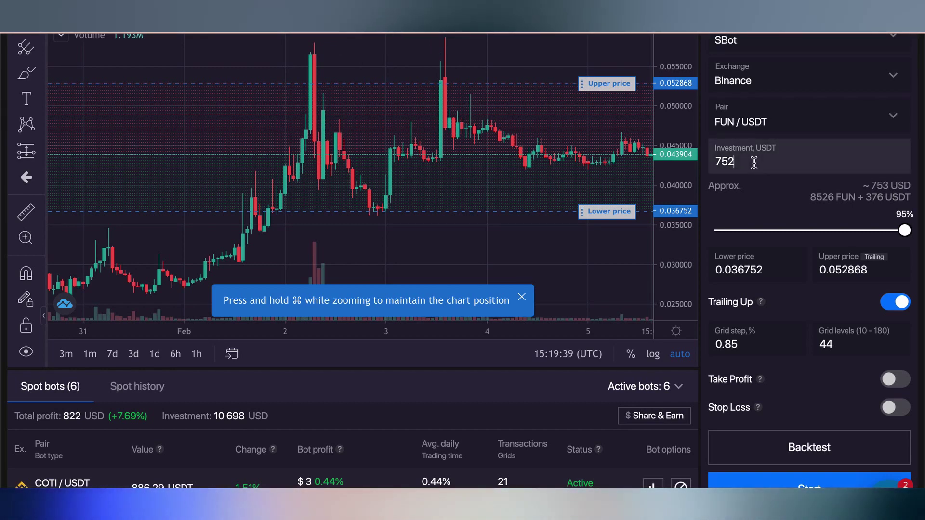
pyautogui.press('BackSpace')
pyautogui.write('0')
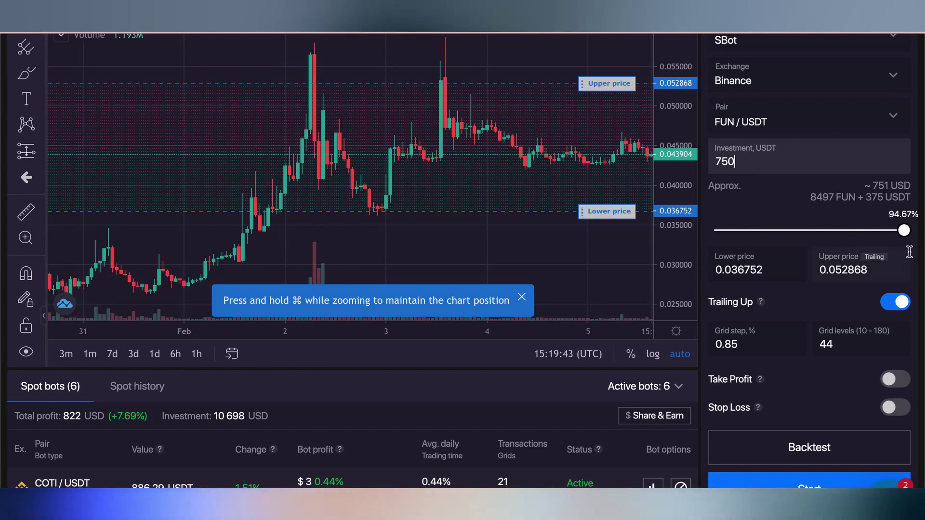
# Review the FUN/USDT bot's strategy, exchange, pair, investment and grid level settings.
pyautogui.scroll(-3, 918, 260)
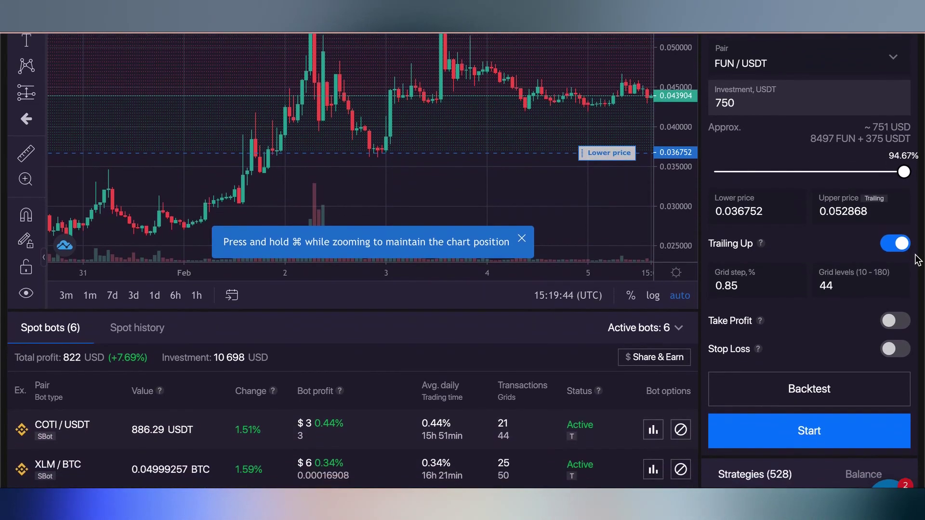
pyautogui.scroll(-3, 918, 260)
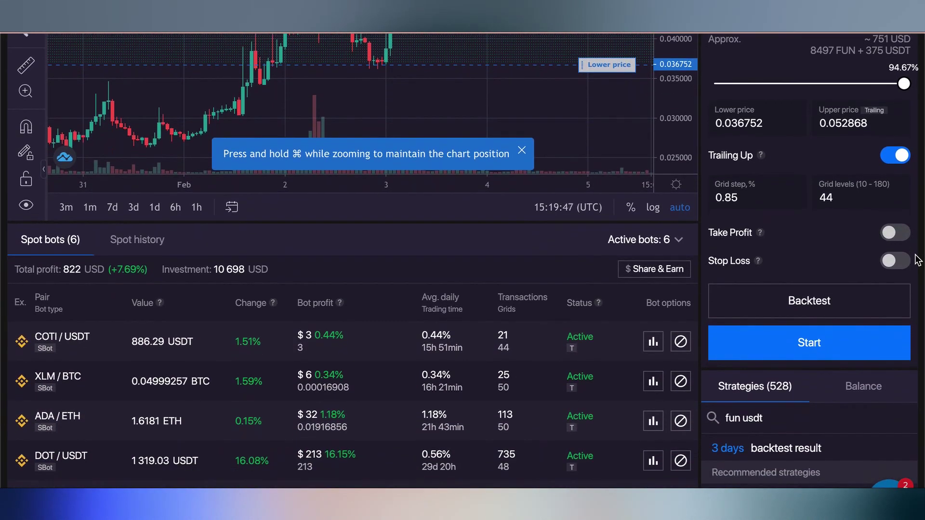
pyautogui.scroll(10, 918, 261)
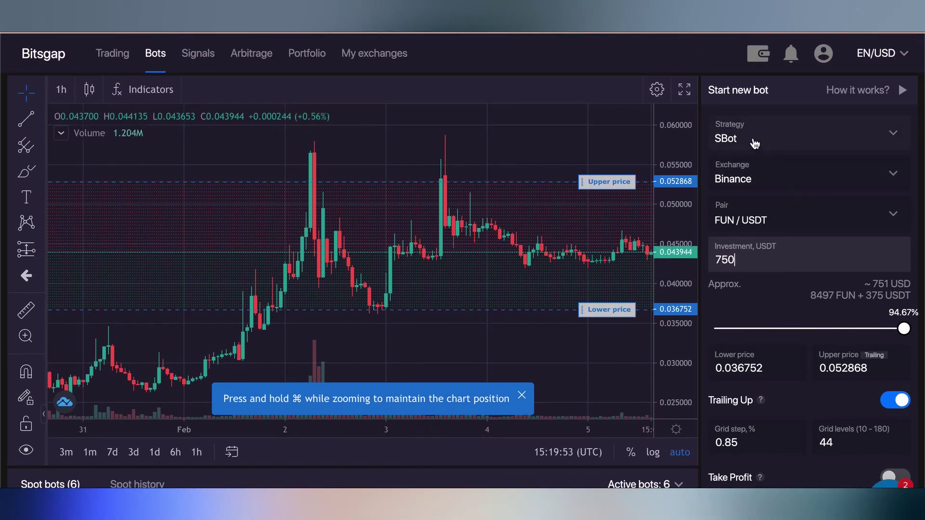
pyautogui.scroll(-4, 781, 181)
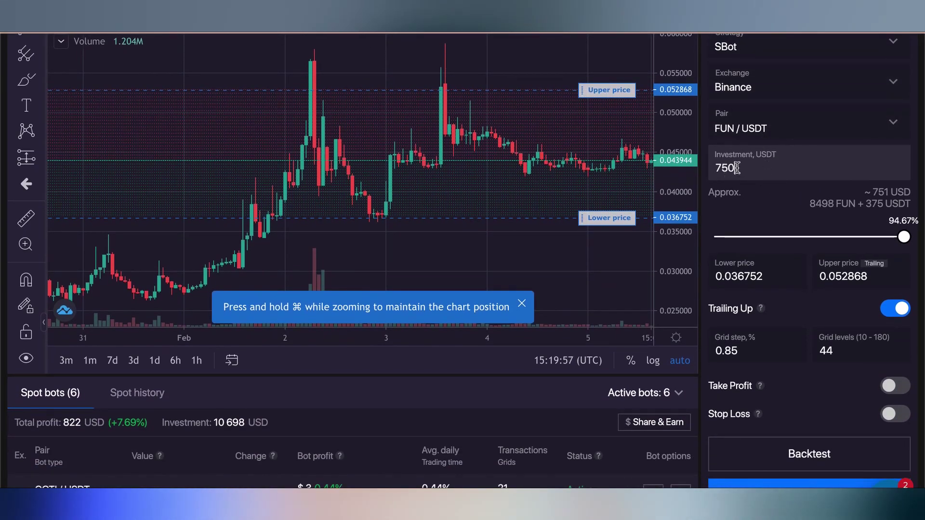
pyautogui.scroll(-2, 737, 168)
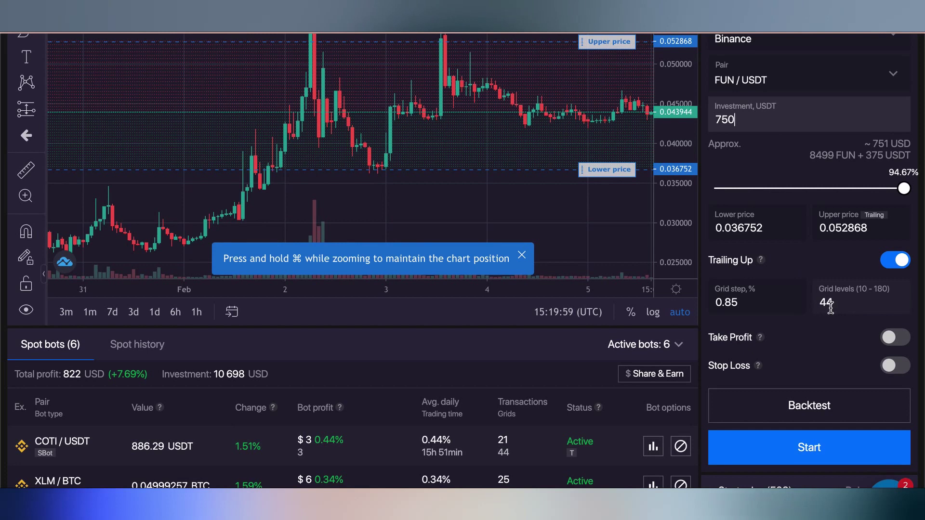